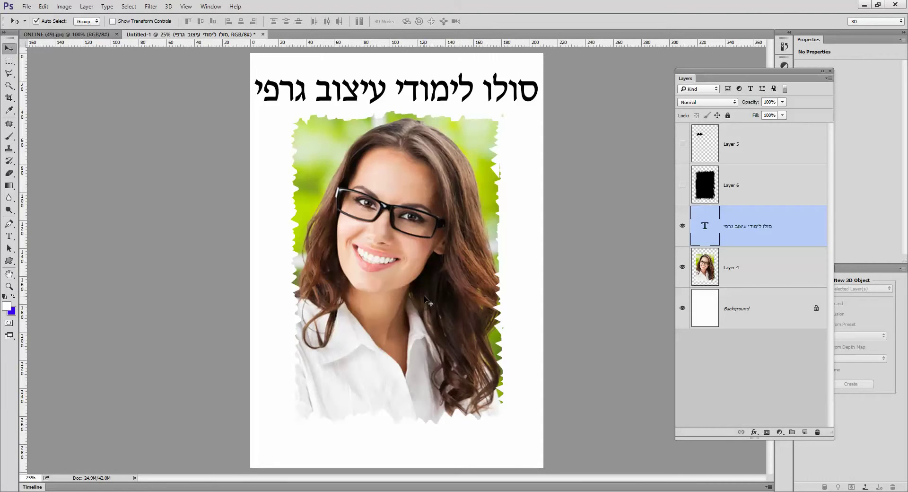
# - Bring the portrait photo into the Untitled-1 document as a new layer and hide the old portrait on Layer 4
pyautogui.moveTo(269, 57); pyautogui.dragTo(386, 247)
pyautogui.click(682, 307)
# - Free-transform the small portrait, enlarging it to about 160 mm wide and positioning it beneath the title text
pyautogui.hotkey('ctrl', 't')
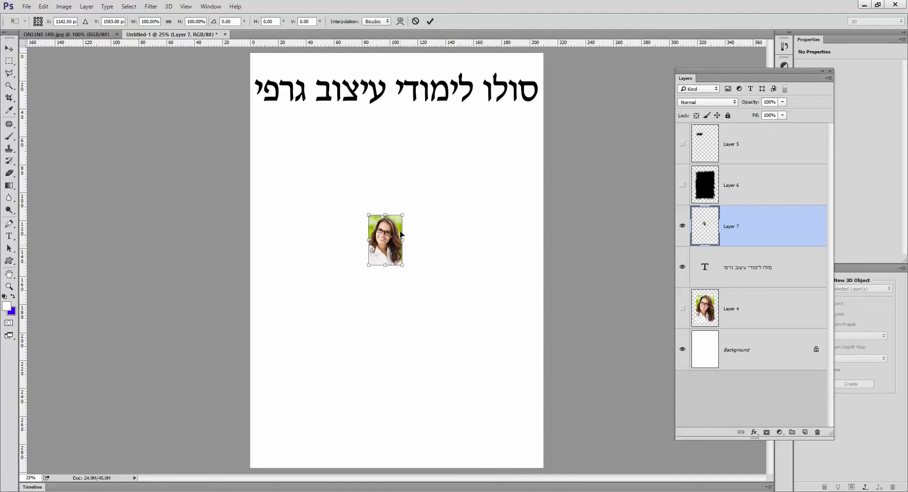
pyautogui.click(43, 7)
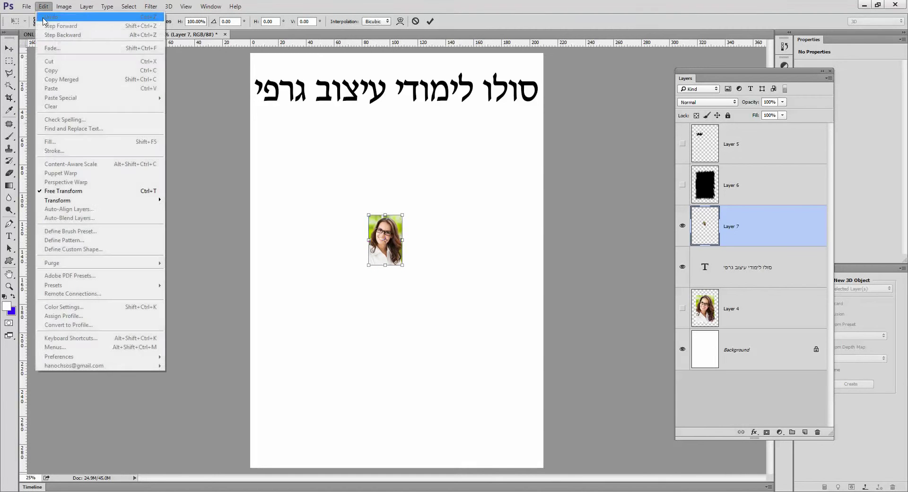
pyautogui.click(71, 192)
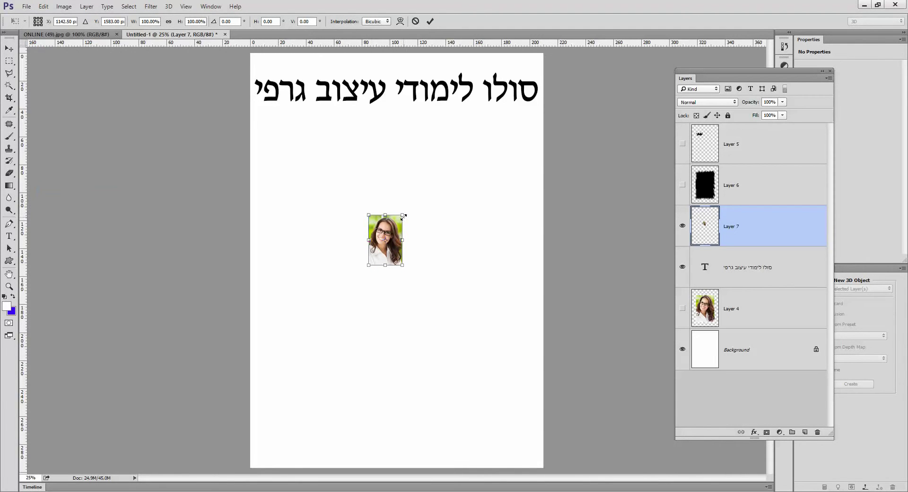
pyautogui.moveTo(403, 216); pyautogui.dragTo(472, 108)
pyautogui.moveTo(367, 265); pyautogui.dragTo(281, 401)
pyautogui.moveTo(471, 116); pyautogui.dragTo(491, 71)
pyautogui.moveTo(411, 236); pyautogui.dragTo(418, 284)
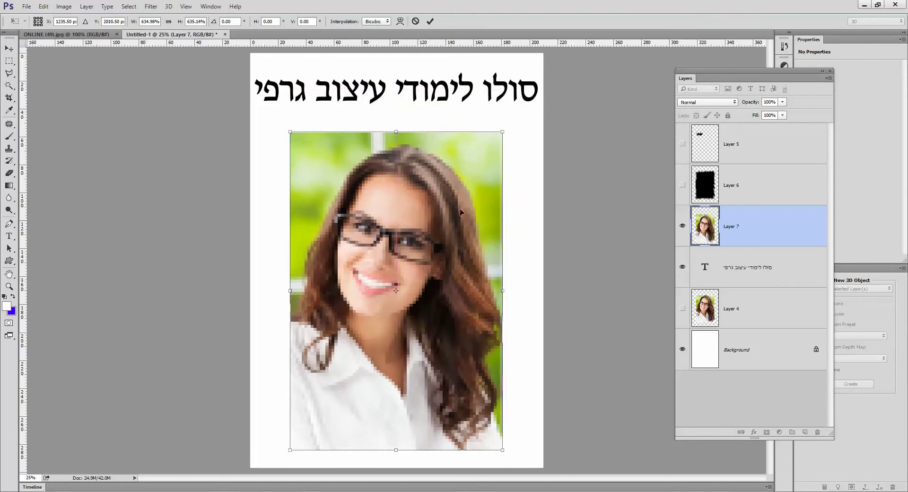
pyautogui.moveTo(502, 131); pyautogui.dragTo(513, 116)
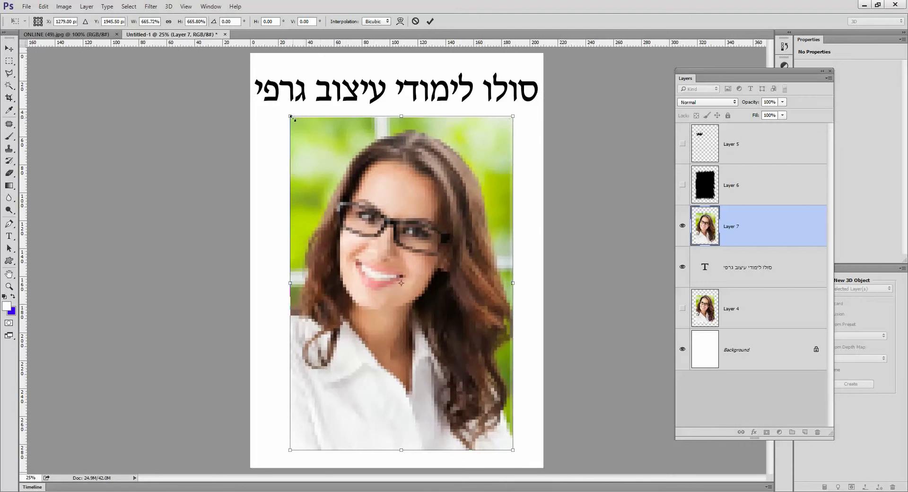
pyautogui.moveTo(291, 116); pyautogui.dragTo(285, 108)
pyautogui.press('Return')
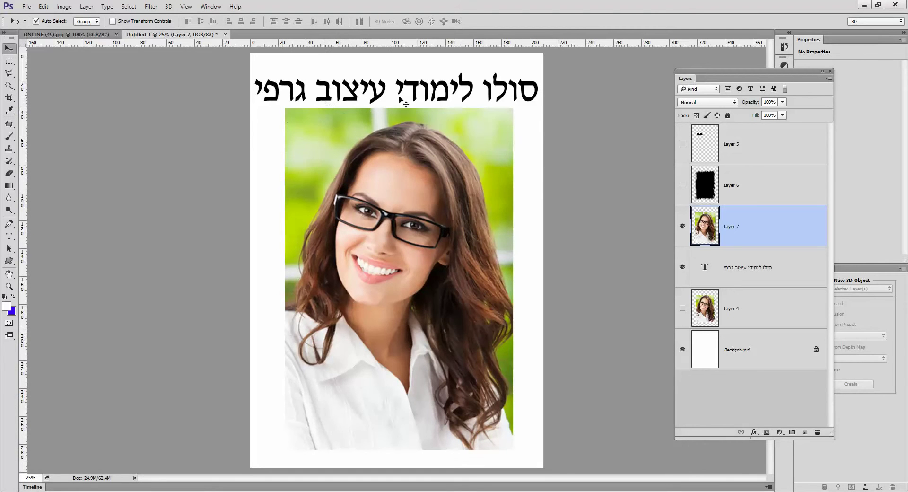
# - Hide the enlarged portrait and draw a zigzag-edged selection about 38 mm wide on the blank page with the Polygonal Lasso
pyautogui.click(682, 227)
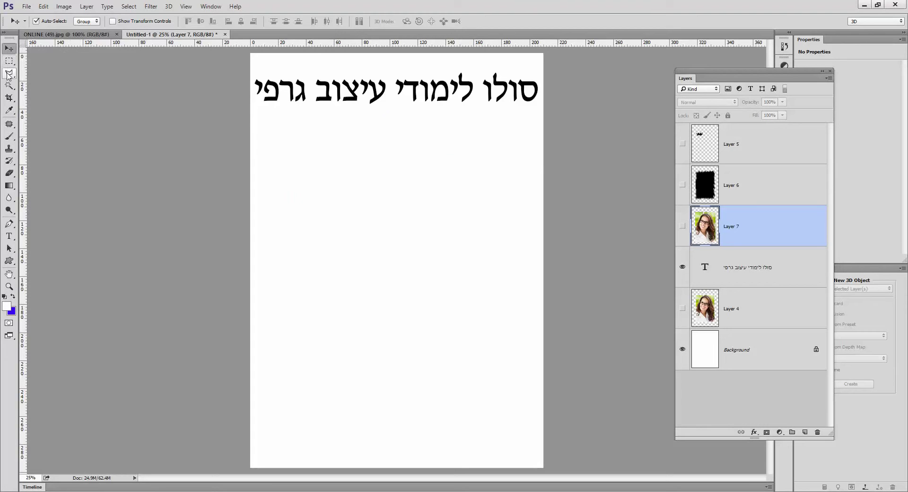
pyautogui.moveTo(9, 73); pyautogui.dragTo(43, 83)
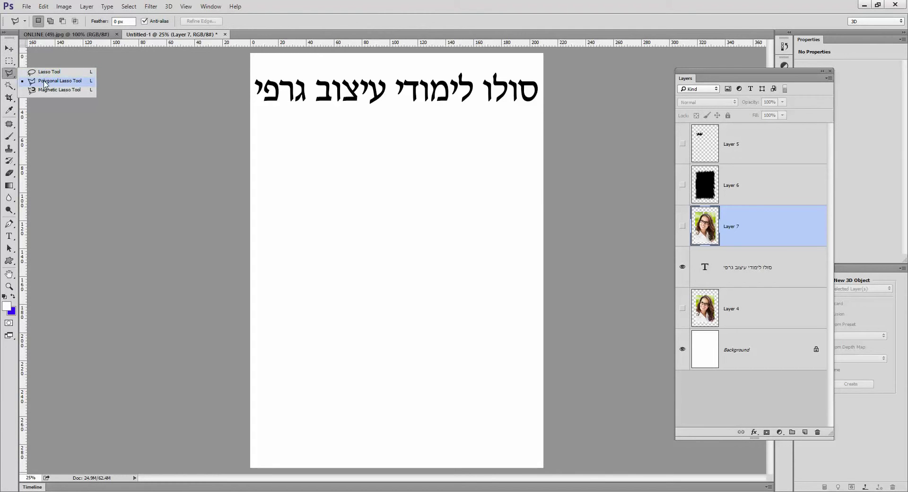
pyautogui.click(45, 83)
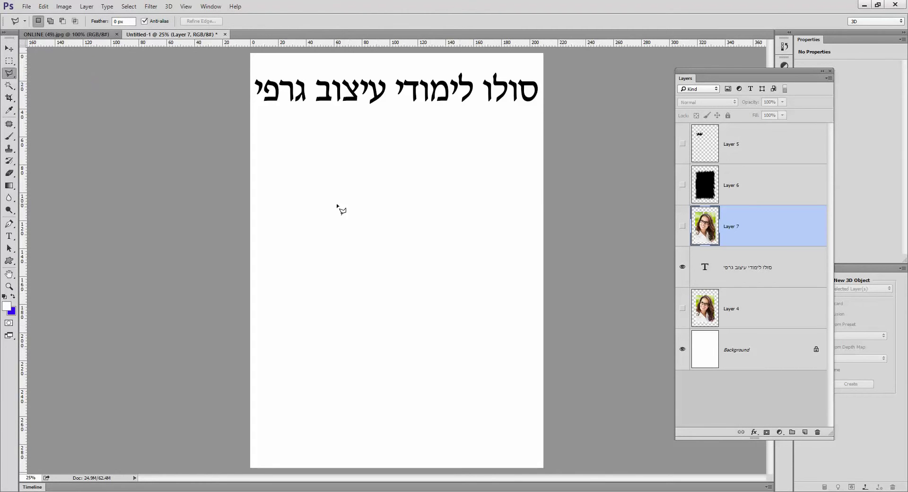
pyautogui.click(336, 204)
pyautogui.click(339, 178)
pyautogui.click(345, 202)
pyautogui.click(349, 179)
pyautogui.click(353, 203)
pyautogui.click(359, 179)
pyautogui.click(361, 200)
pyautogui.click(366, 182)
pyautogui.click(369, 201)
pyautogui.click(374, 181)
pyautogui.click(374, 202)
pyautogui.click(378, 181)
pyautogui.click(381, 202)
pyautogui.click(389, 182)
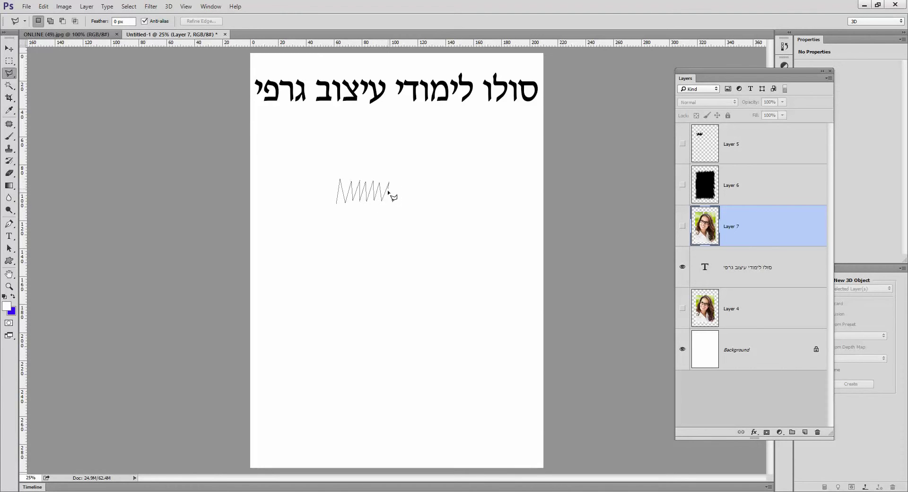
pyautogui.click(388, 203)
pyautogui.click(386, 220)
pyautogui.click(381, 207)
pyautogui.click(377, 221)
pyautogui.click(371, 207)
pyautogui.click(365, 223)
pyautogui.click(361, 207)
pyautogui.click(337, 207)
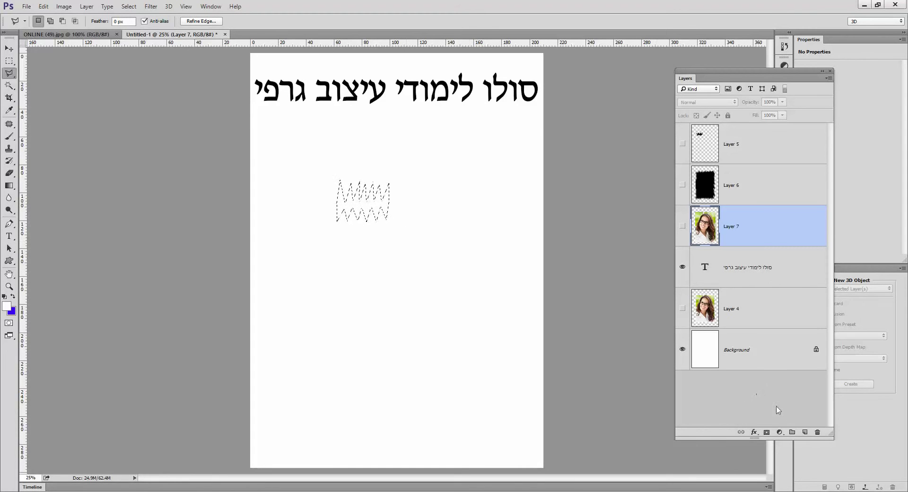
# - Add a new layer and transform the zigzag selection to about 155% width and 42% height
pyautogui.click(804, 431)
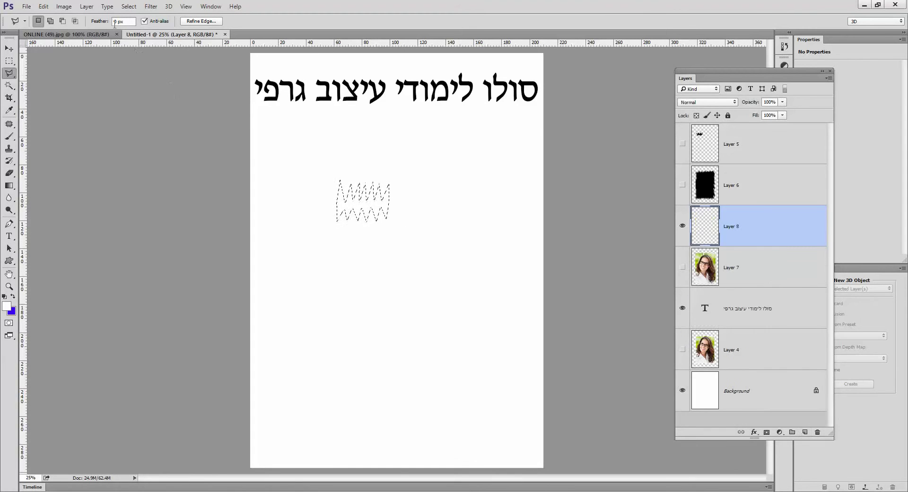
pyautogui.click(127, 6)
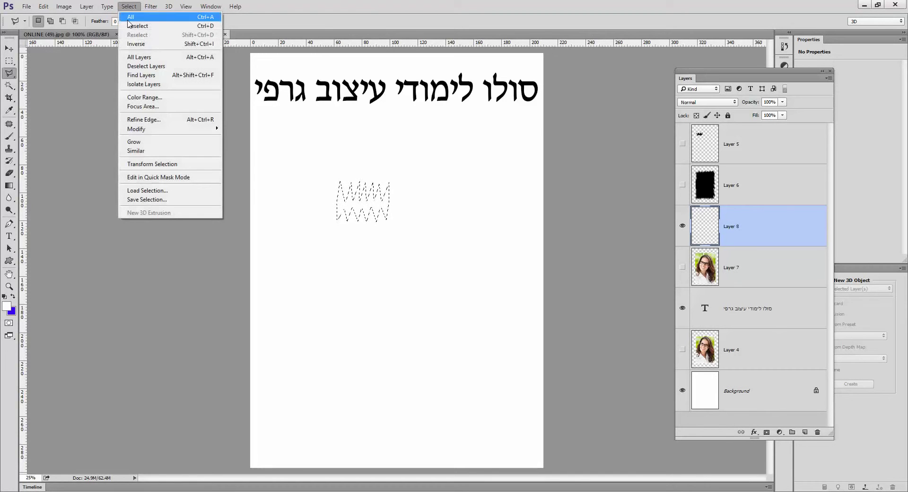
pyautogui.click(160, 165)
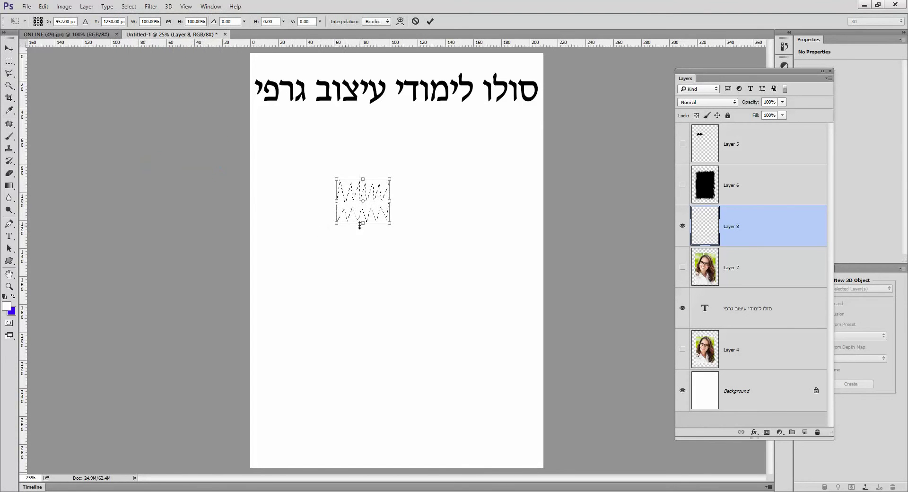
pyautogui.moveTo(317, 202); pyautogui.dragTo(314, 202)
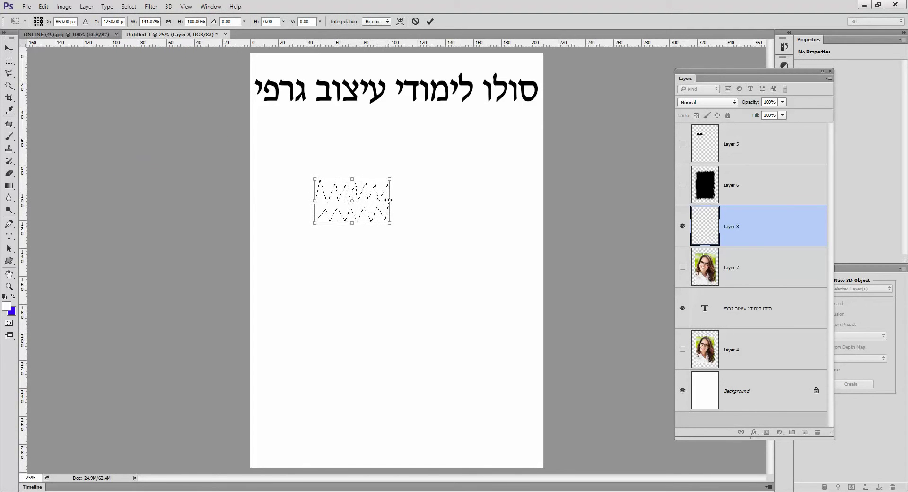
pyautogui.moveTo(388, 199); pyautogui.dragTo(396, 200)
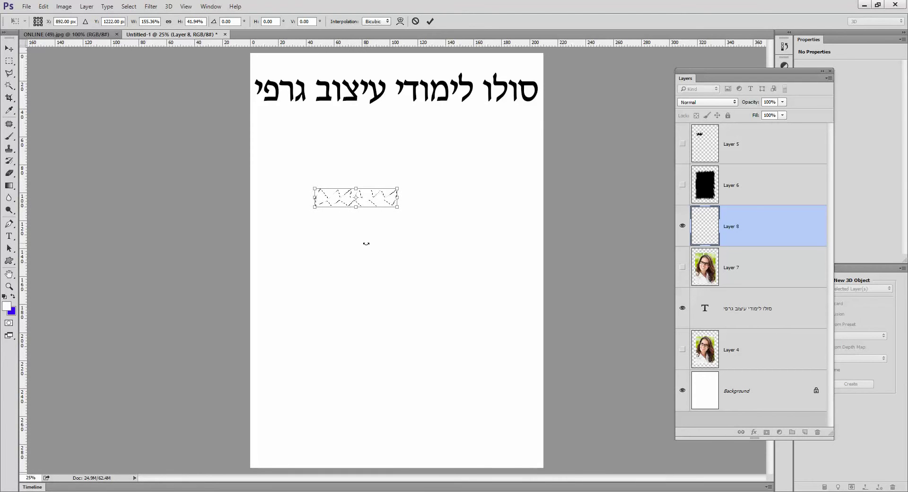
pyautogui.press('Return')
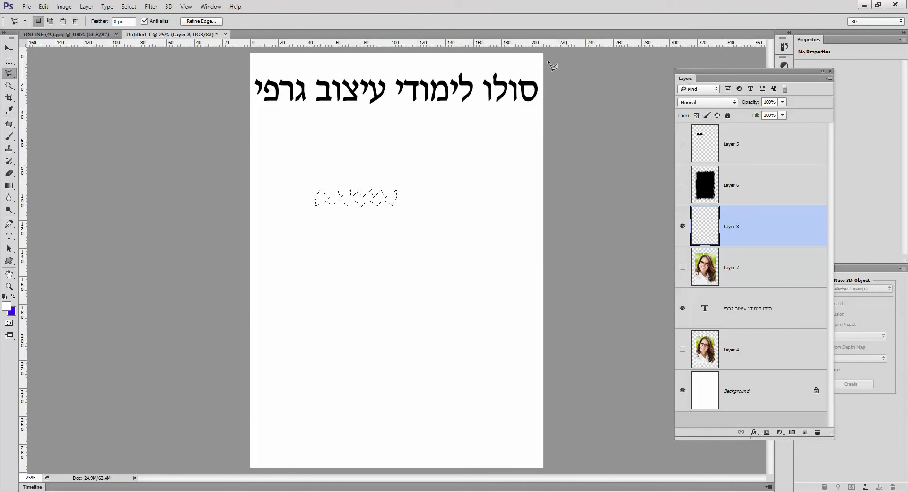
pyautogui.click(210, 6)
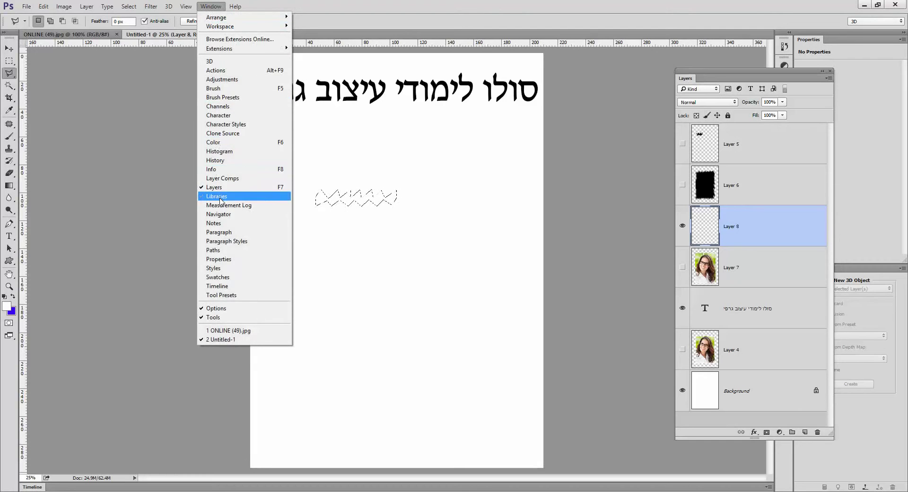
pyautogui.click(772, 80)
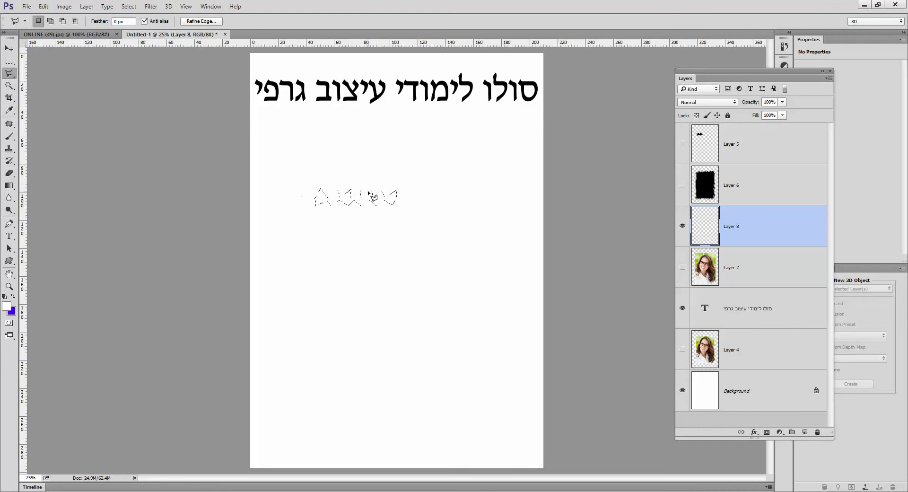
# - Fill the flattened zigzag selection with black on the new layer
pyautogui.click(43, 6)
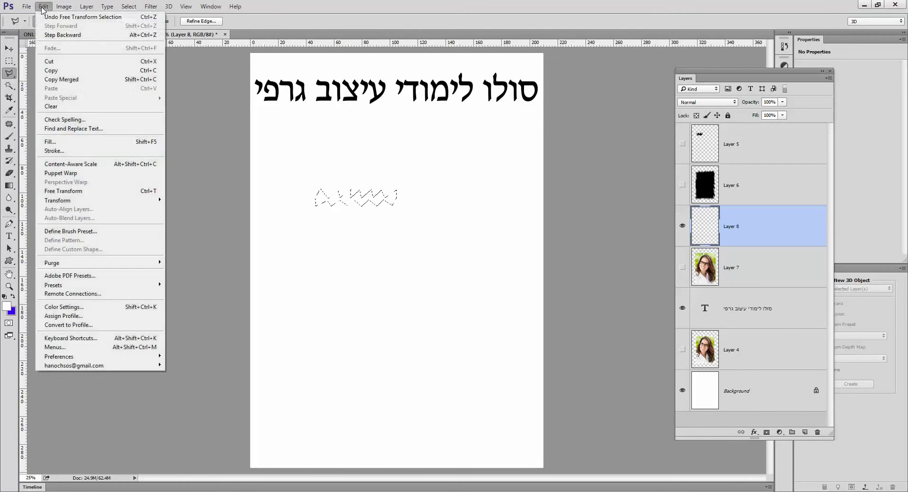
pyautogui.click(90, 147)
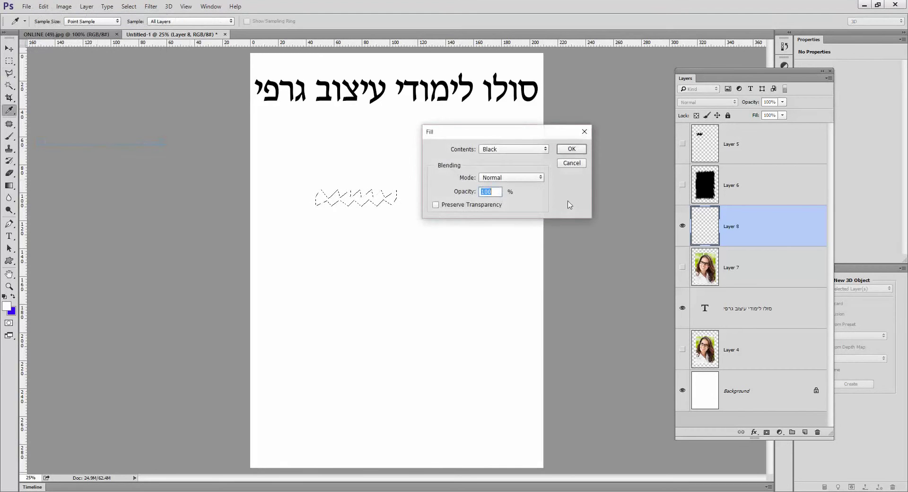
pyautogui.click(533, 148)
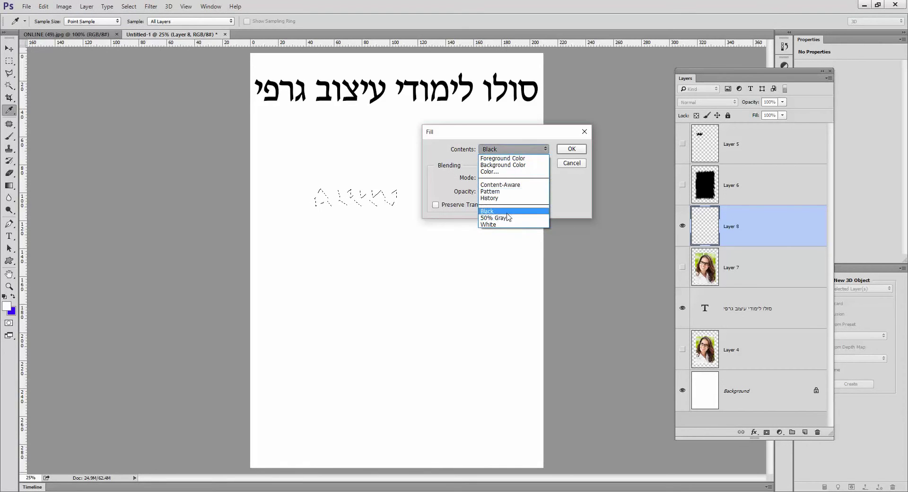
pyautogui.click(507, 213)
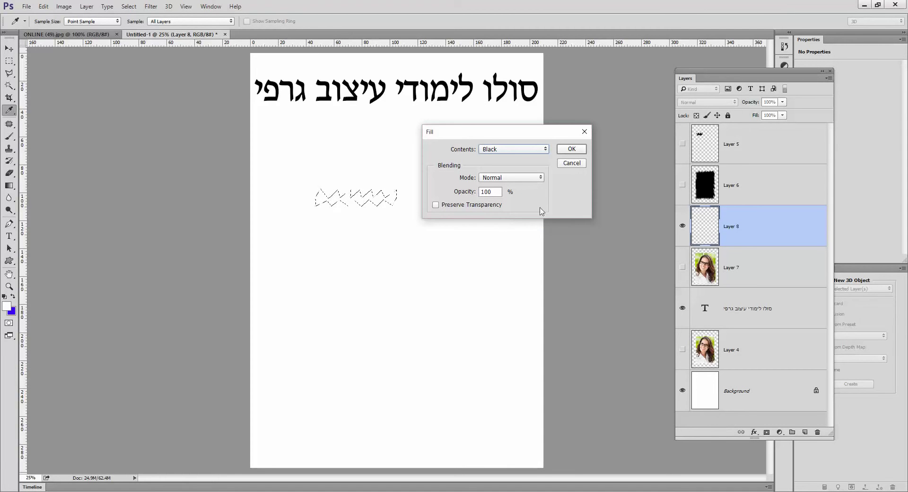
pyautogui.click(570, 150)
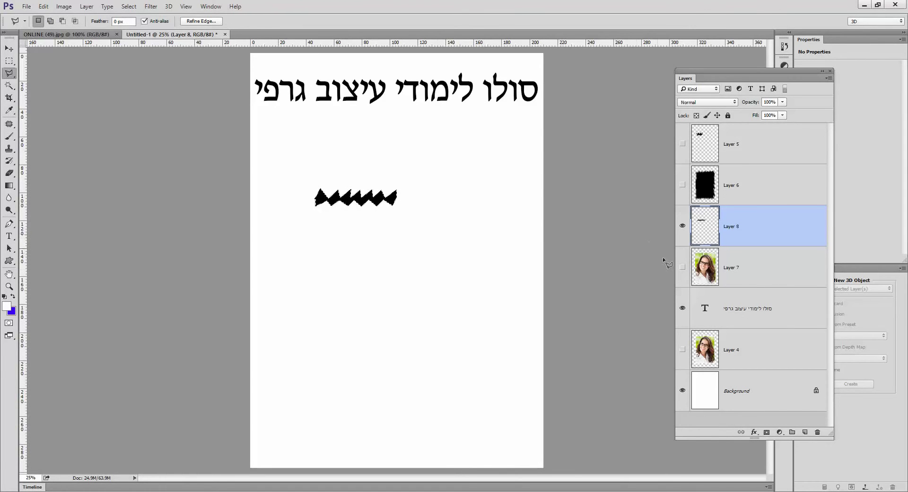
# - Hide the Background layer and define the black zigzag as a brush preset with the suggested name, clearing the selection
pyautogui.click(682, 392)
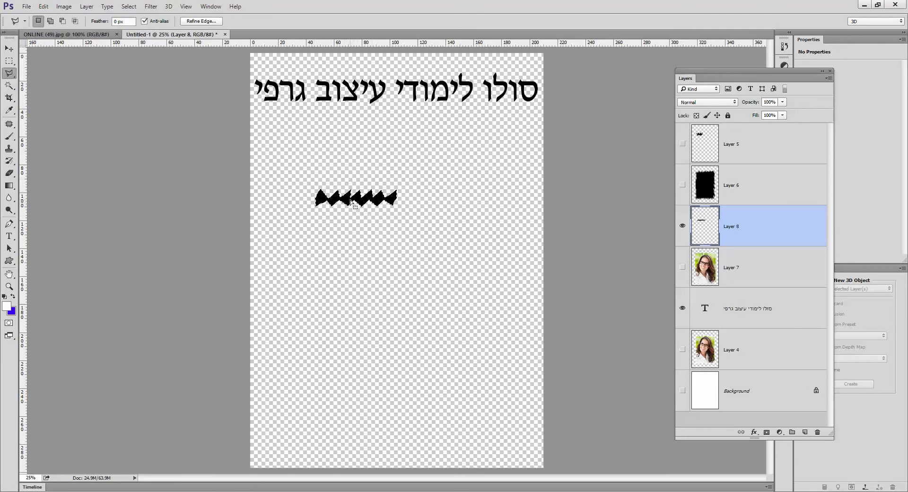
pyautogui.click(44, 6)
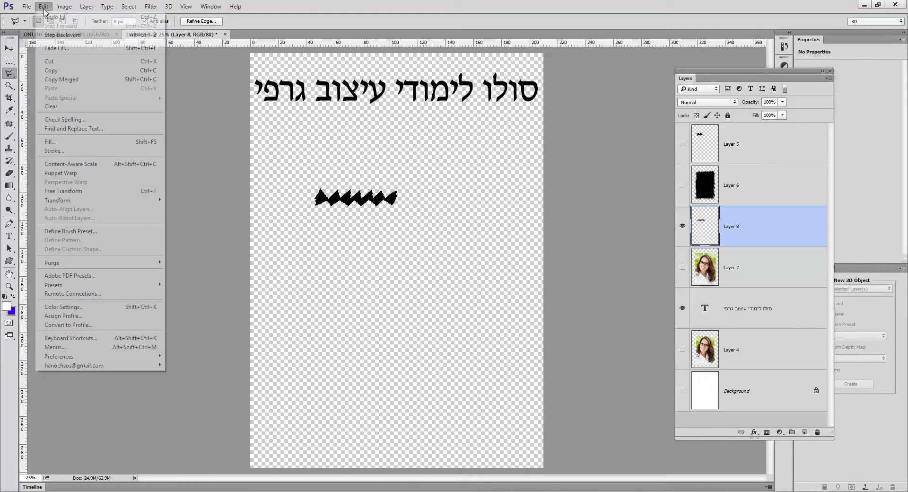
pyautogui.click(94, 232)
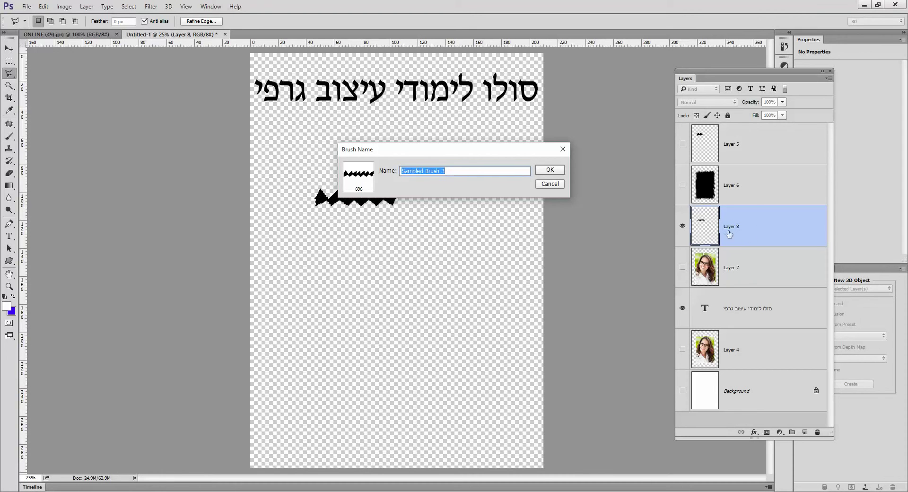
pyautogui.click(550, 170)
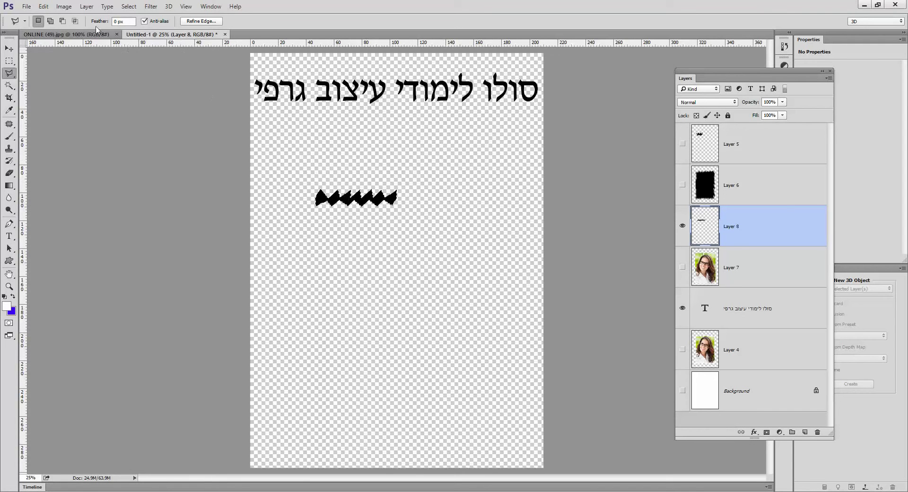
pyautogui.click(128, 6)
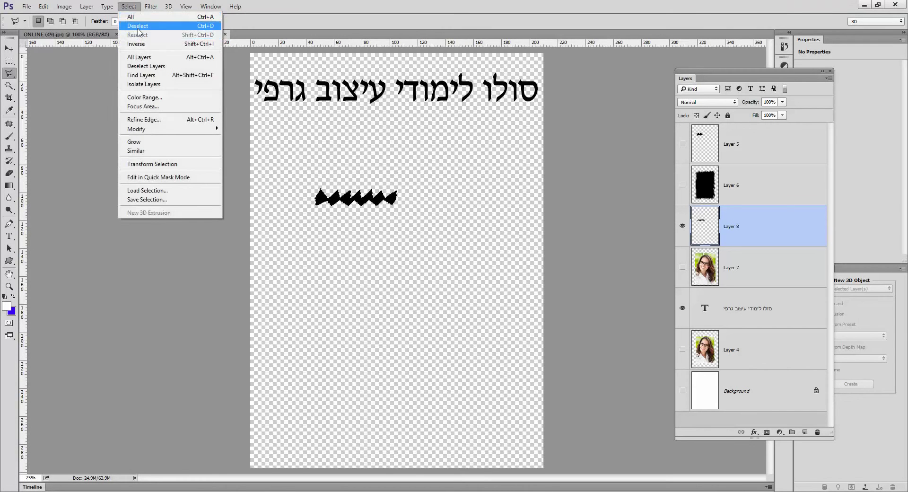
pyautogui.click(138, 26)
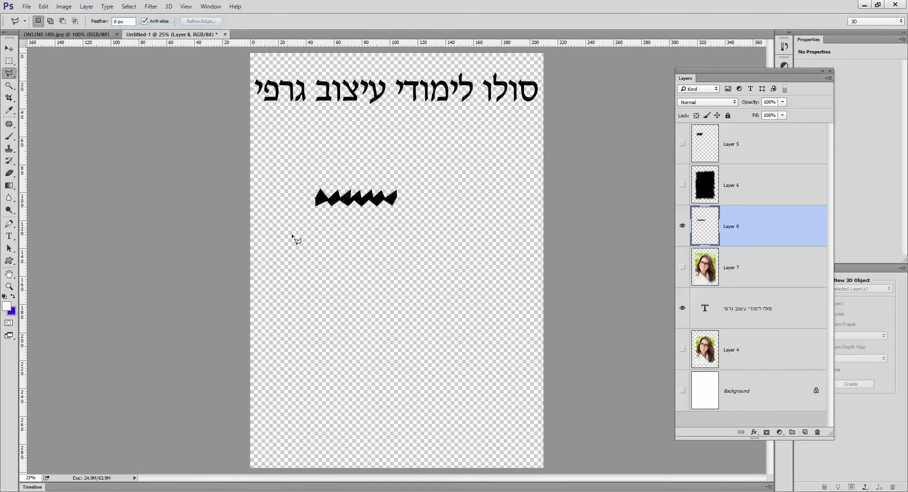
# - Show the enlarged portrait on Layer 7 and delete Layer 8, Layer 6 and Layer 5
pyautogui.click(682, 267)
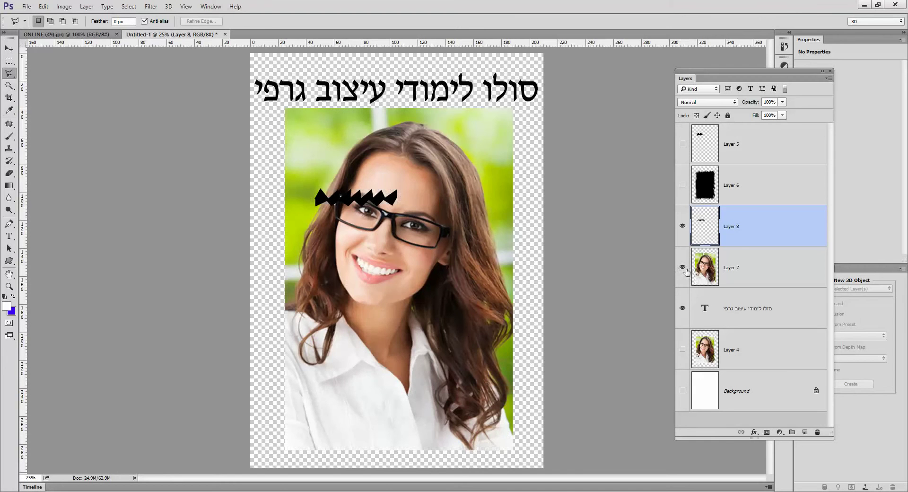
pyautogui.moveTo(731, 226); pyautogui.dragTo(817, 428)
pyautogui.moveTo(718, 186); pyautogui.dragTo(815, 428)
pyautogui.moveTo(747, 145); pyautogui.dragTo(817, 427)
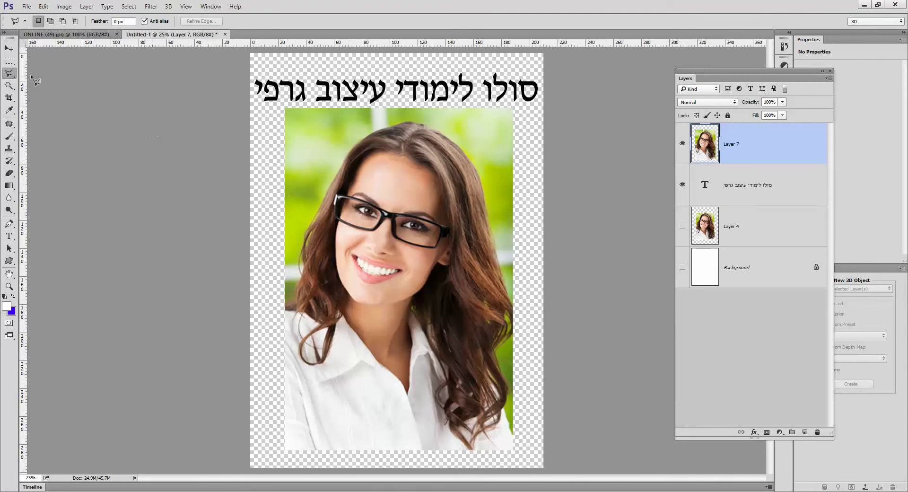
# - Activate the Eraser Tool with the 696 px zigzag brush tip, keeping Layer 7 as the target
pyautogui.click(10, 178)
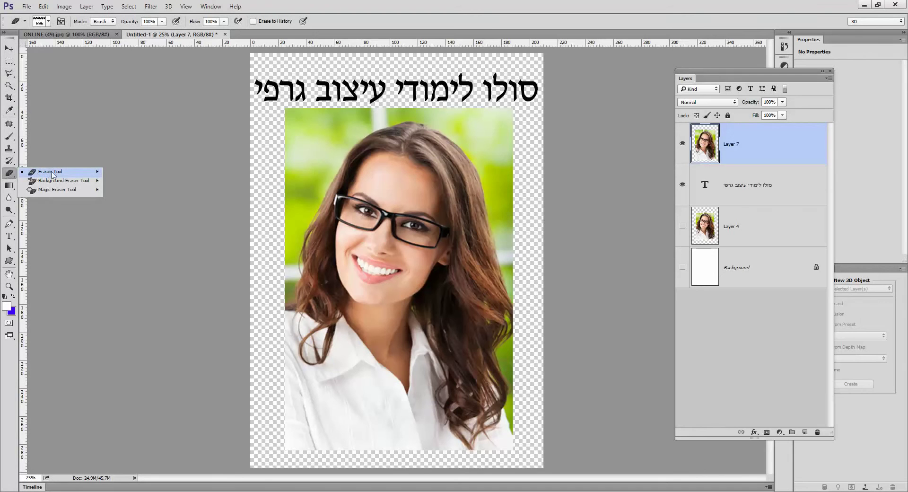
pyautogui.click(52, 173)
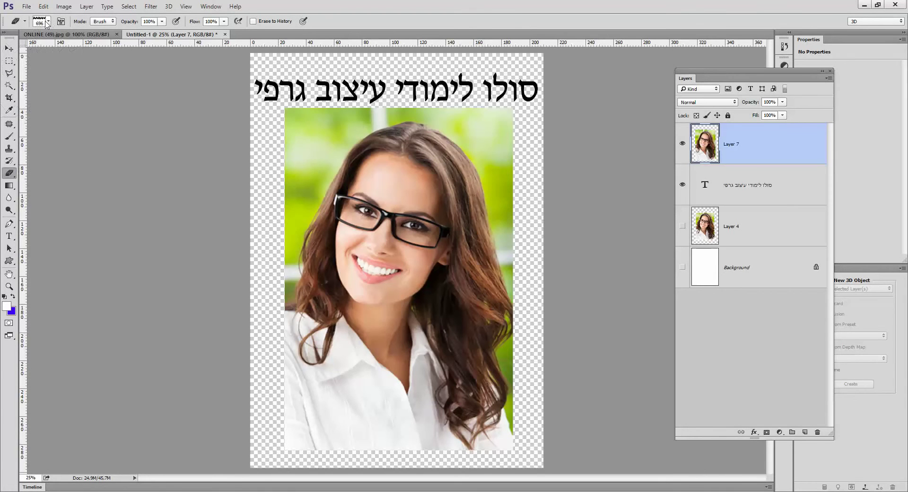
pyautogui.click(48, 22)
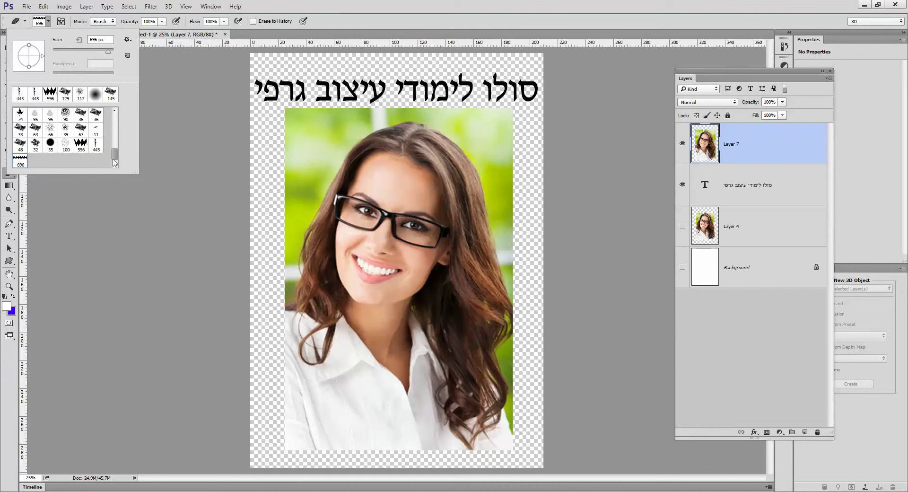
pyautogui.moveTo(114, 158)
pyautogui.mouseDown()
pyautogui.moveTo(118, 125)
pyautogui.moveTo(117, 165)
pyautogui.mouseUp()
pyautogui.moveTo(10, 175); pyautogui.dragTo(65, 193)
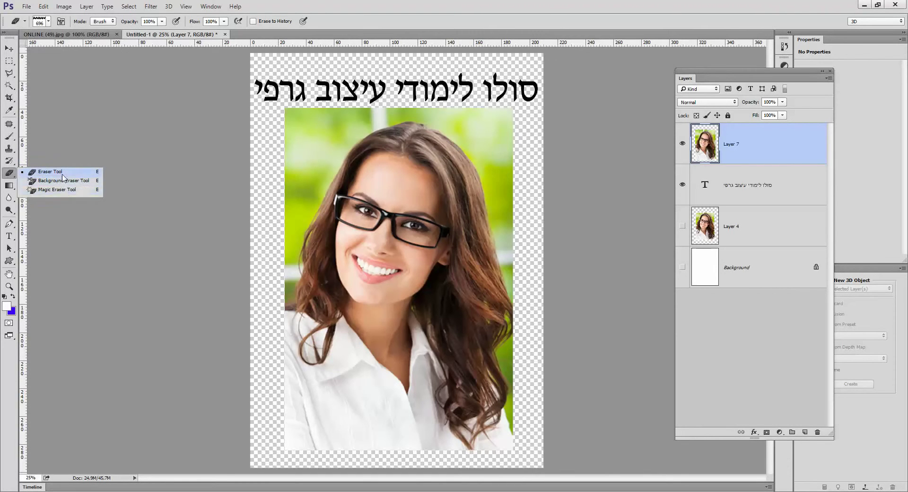
pyautogui.click(63, 176)
pyautogui.click(128, 7)
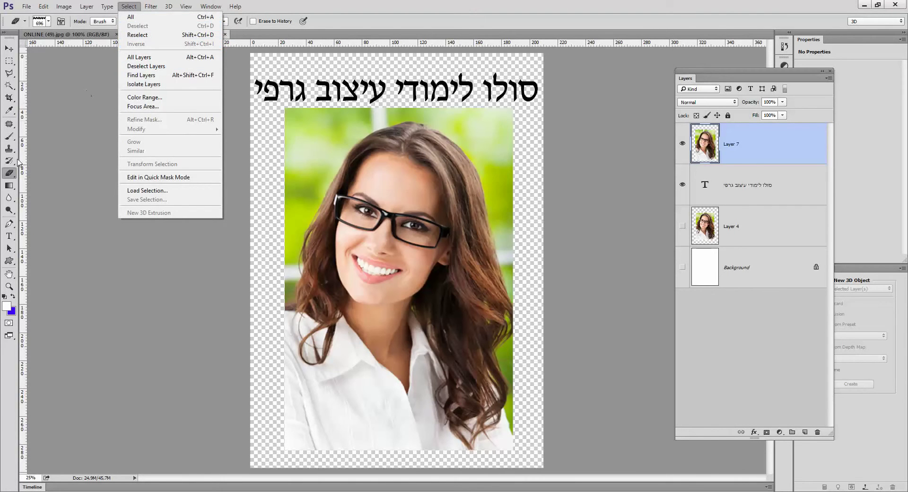
pyautogui.click(13, 178)
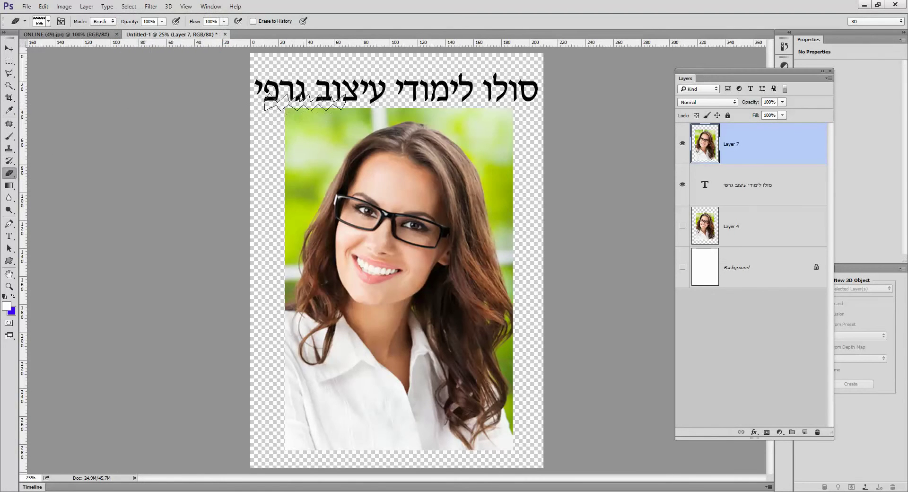
pyautogui.click(48, 21)
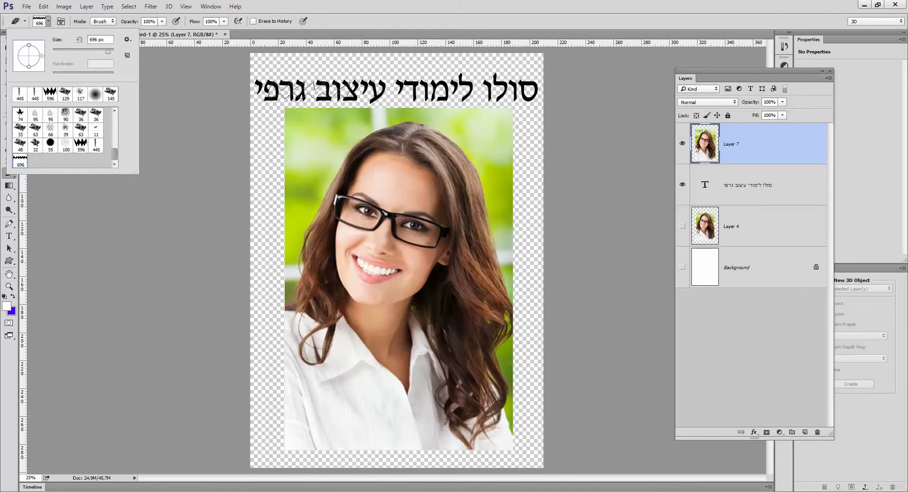
# - Erase zigzag teeth along the portrait's upper edge on Layer 7 and show the Background layer
pyautogui.click(336, 108)
pyautogui.moveTo(335, 108); pyautogui.dragTo(475, 106)
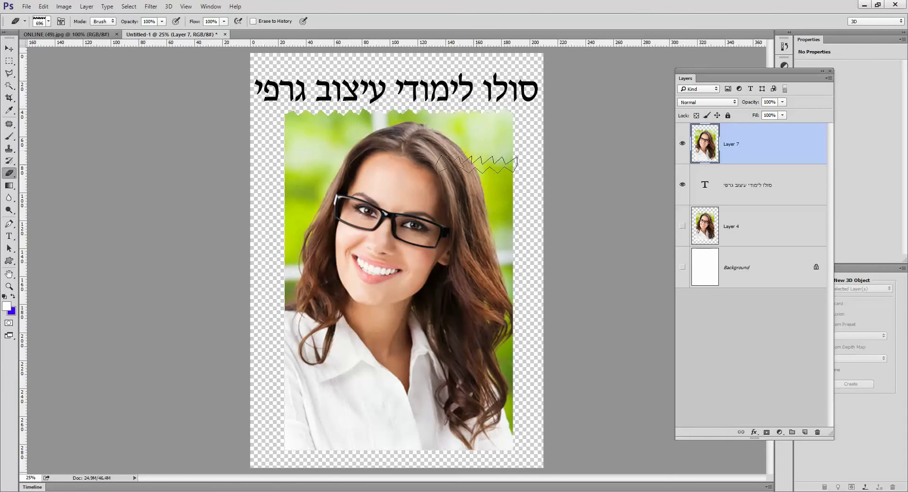
pyautogui.click(682, 268)
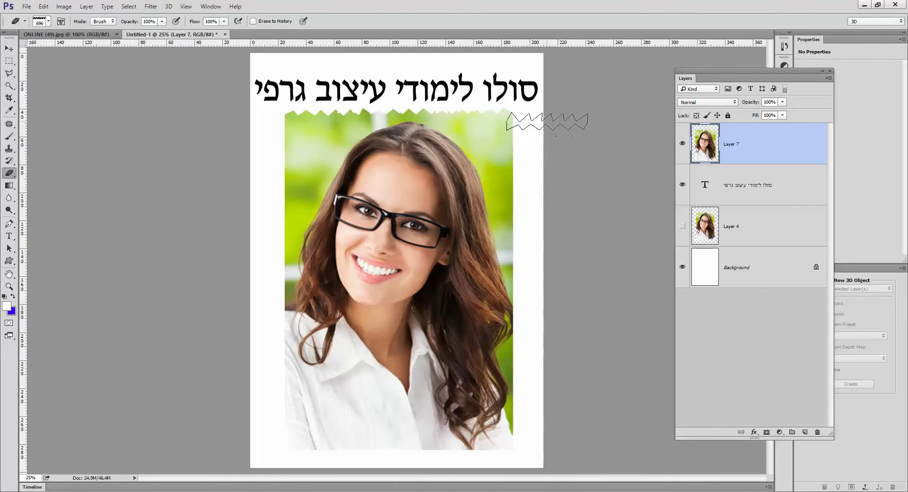
# - Try the horizontal zigzag tip on the portrait's right edge and rotate the tip to a vertical angle
pyautogui.moveTo(547, 121); pyautogui.dragTo(552, 156)
pyautogui.click(49, 22)
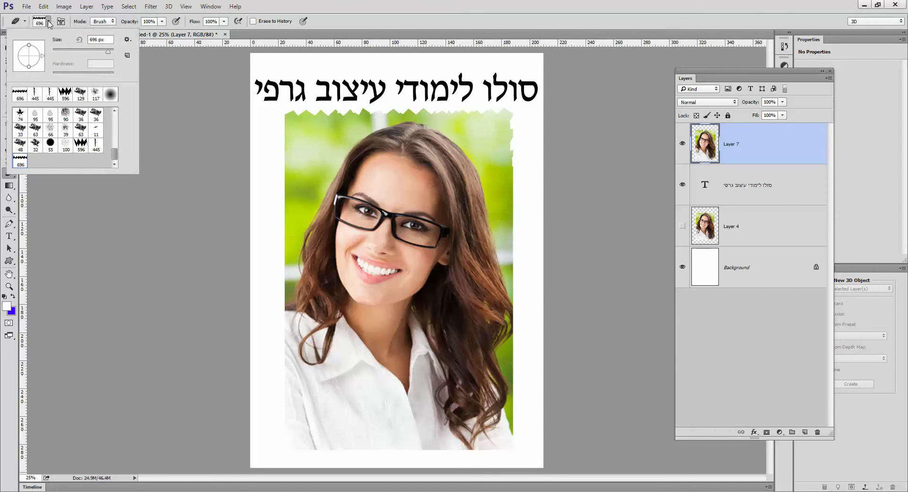
pyautogui.moveTo(43, 58)
pyautogui.mouseDown()
pyautogui.moveTo(38, 71)
pyautogui.moveTo(21, 49)
pyautogui.moveTo(16, 61)
pyautogui.mouseUp()
pyautogui.moveTo(17, 57); pyautogui.dragTo(32, 50)
pyautogui.click(517, 137)
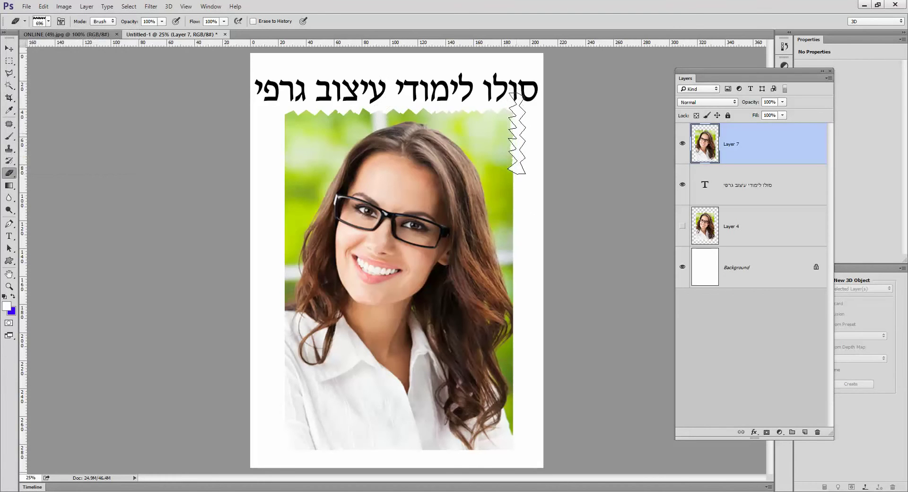
# - Erase zigzag teeth down the full right and left edges of the portrait with the vertical tip
pyautogui.moveTo(521, 169); pyautogui.dragTo(515, 198)
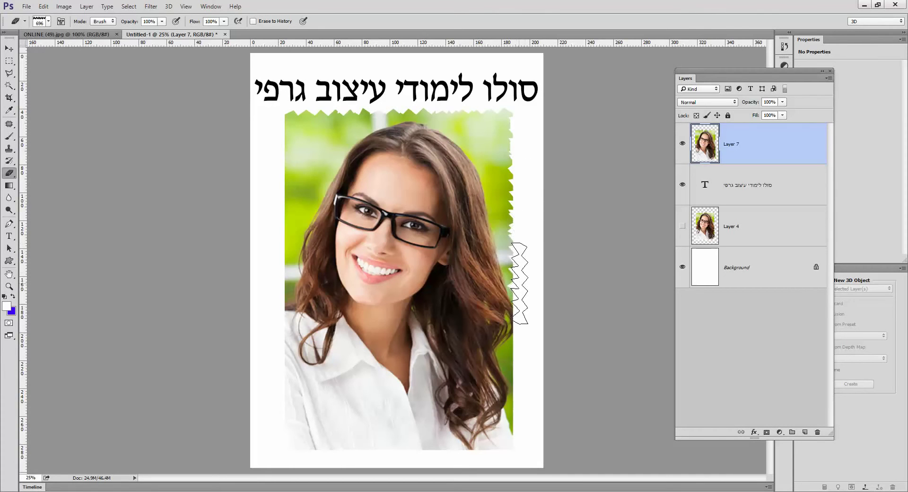
pyautogui.moveTo(519, 286)
pyautogui.mouseDown()
pyautogui.moveTo(518, 348)
pyautogui.moveTo(529, 338)
pyautogui.moveTo(518, 427)
pyautogui.mouseUp()
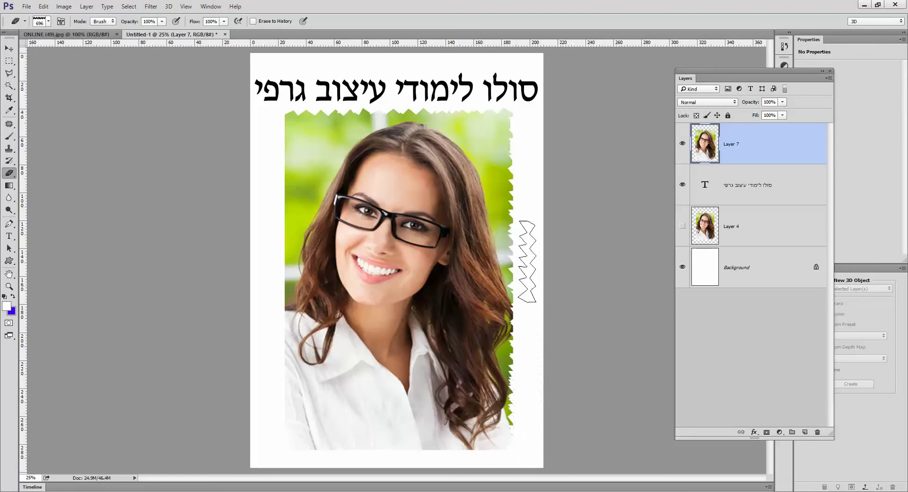
pyautogui.moveTo(274, 198)
pyautogui.mouseDown()
pyautogui.moveTo(274, 155)
pyautogui.moveTo(278, 162)
pyautogui.mouseUp()
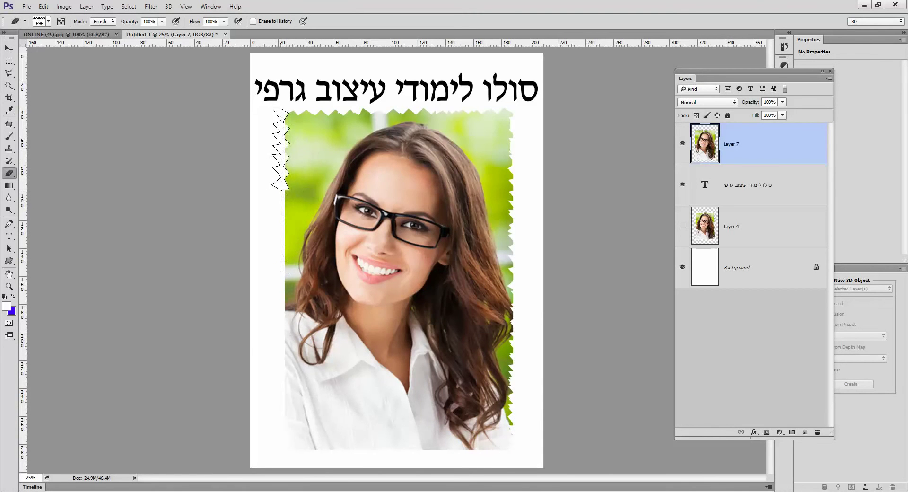
pyautogui.moveTo(285, 196)
pyautogui.mouseDown()
pyautogui.moveTo(280, 171)
pyautogui.moveTo(283, 226)
pyautogui.moveTo(271, 154)
pyautogui.moveTo(282, 141)
pyautogui.moveTo(270, 176)
pyautogui.moveTo(287, 300)
pyautogui.moveTo(283, 441)
pyautogui.moveTo(259, 431)
pyautogui.moveTo(264, 447)
pyautogui.moveTo(277, 426)
pyautogui.mouseUp()
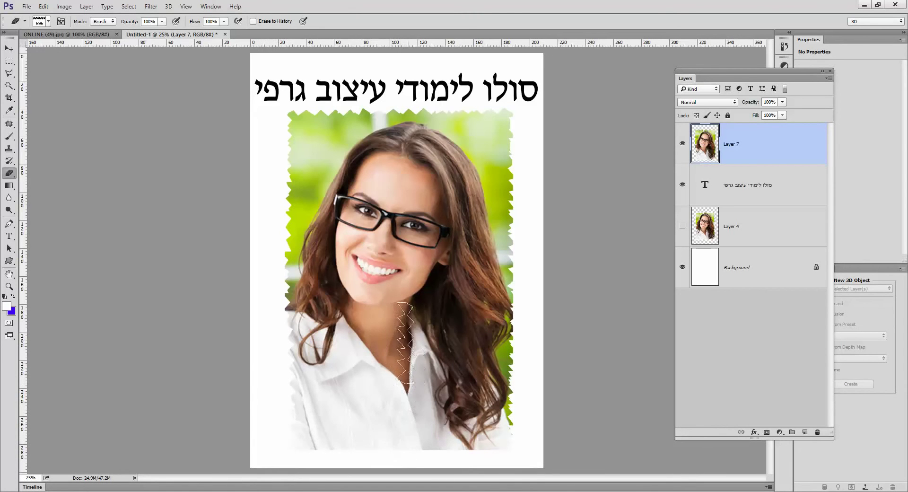
# - Rotate the zigzag tip back to horizontal and erase teeth along the portrait's lower edge
pyautogui.click(48, 21)
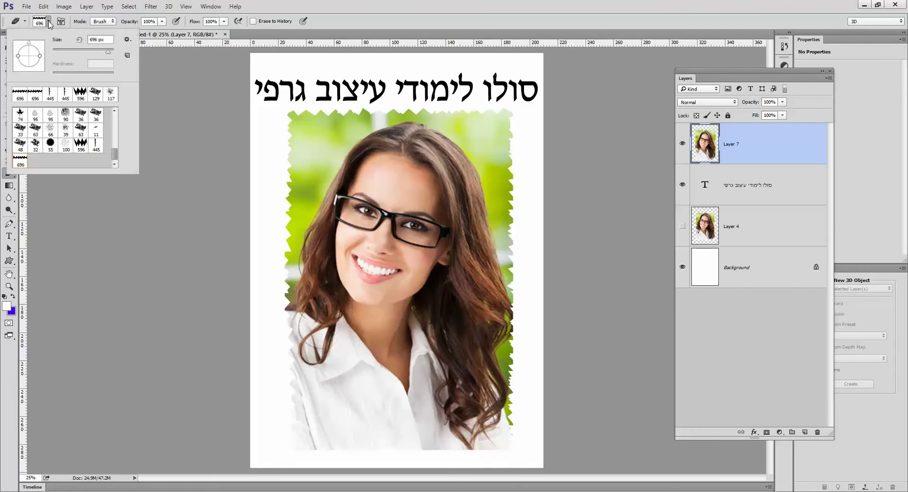
pyautogui.moveTo(30, 45); pyautogui.dragTo(44, 56)
pyautogui.click(324, 451)
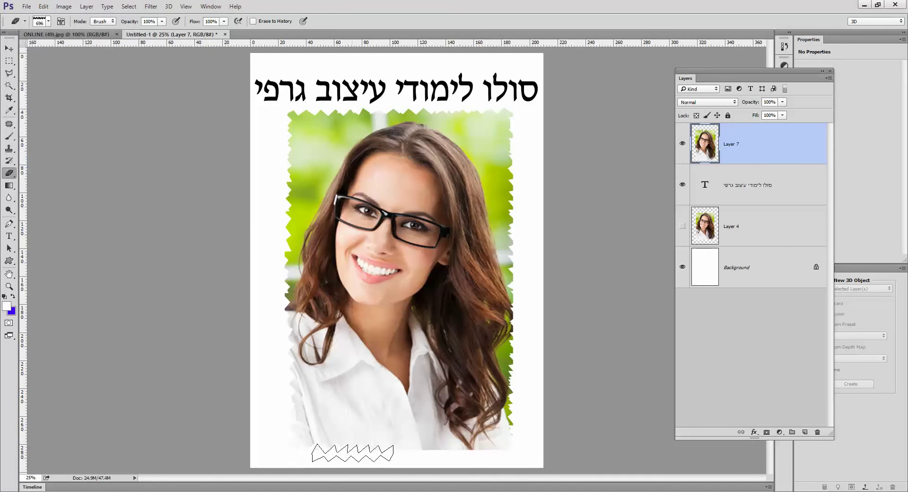
pyautogui.moveTo(406, 447)
pyautogui.mouseDown()
pyautogui.moveTo(500, 444)
pyautogui.moveTo(467, 458)
pyautogui.moveTo(461, 450)
pyautogui.moveTo(446, 457)
pyautogui.moveTo(313, 450)
pyautogui.mouseUp()
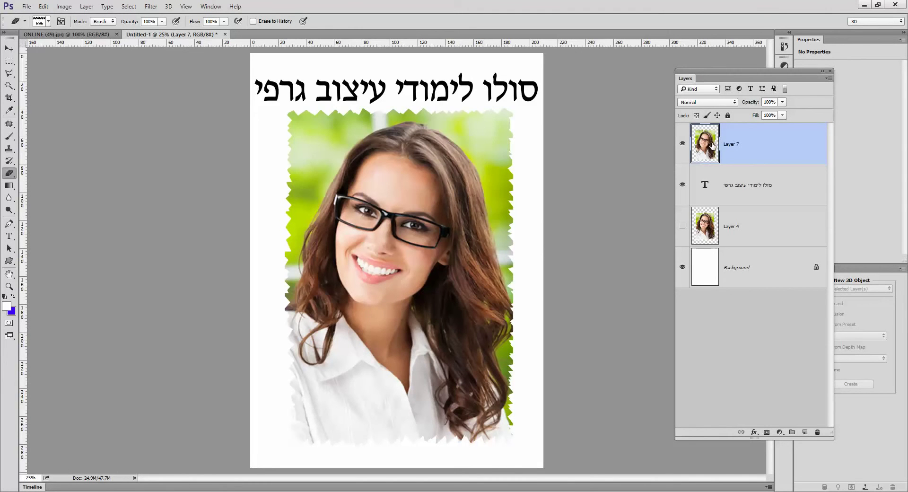
# - Fill the Background layer with black to check the jagged edges, and undo the fill
pyautogui.click(696, 269)
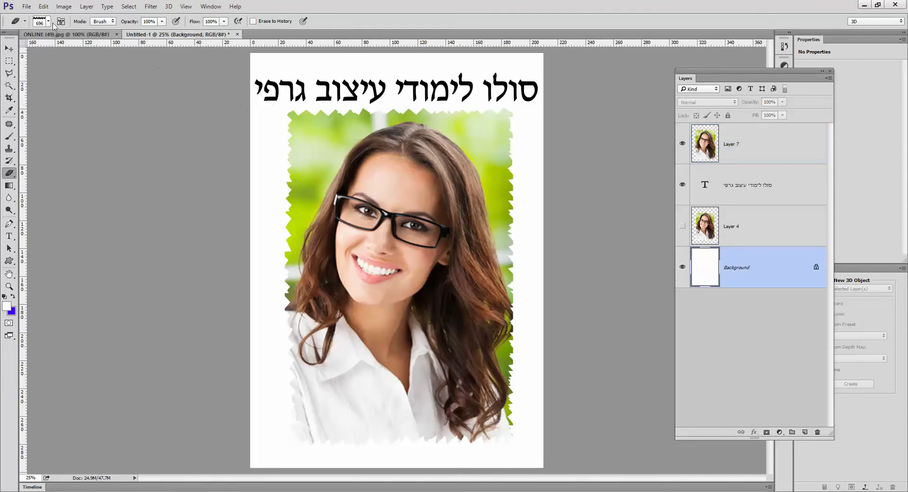
pyautogui.click(43, 6)
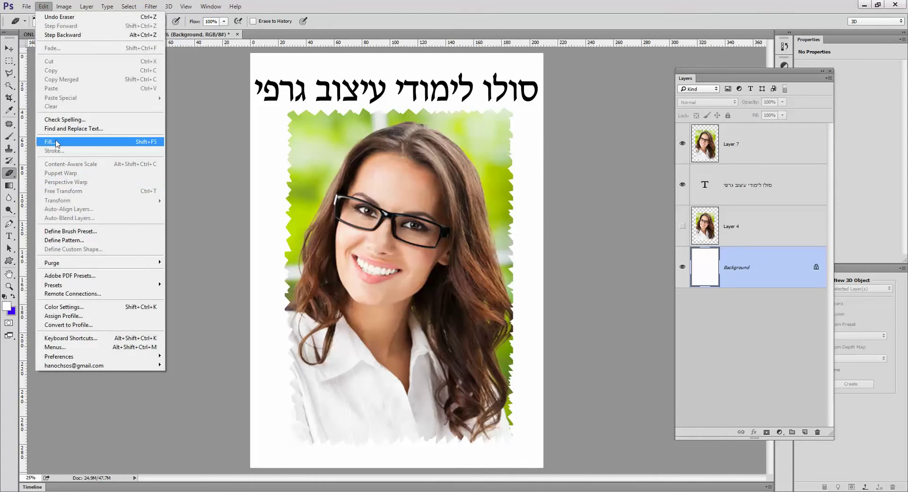
pyautogui.click(58, 141)
pyautogui.click(571, 148)
pyautogui.press('e')
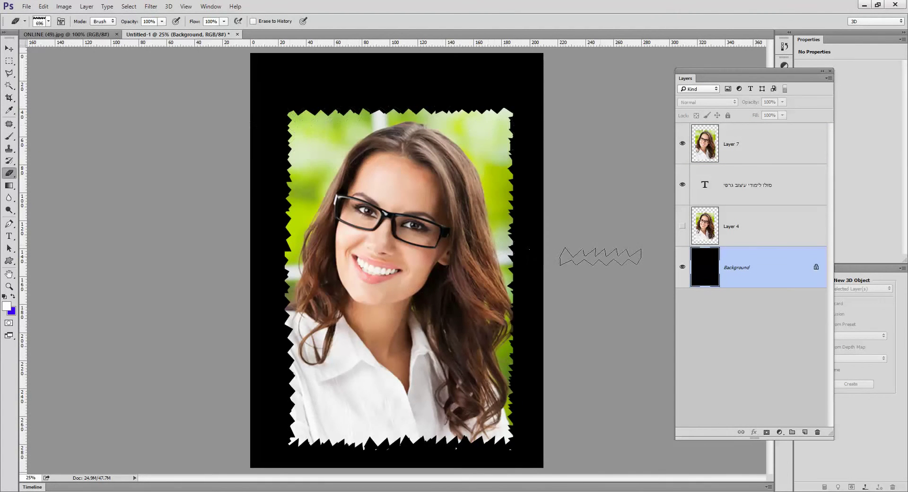
pyautogui.hotkey('ctrl', 'z')
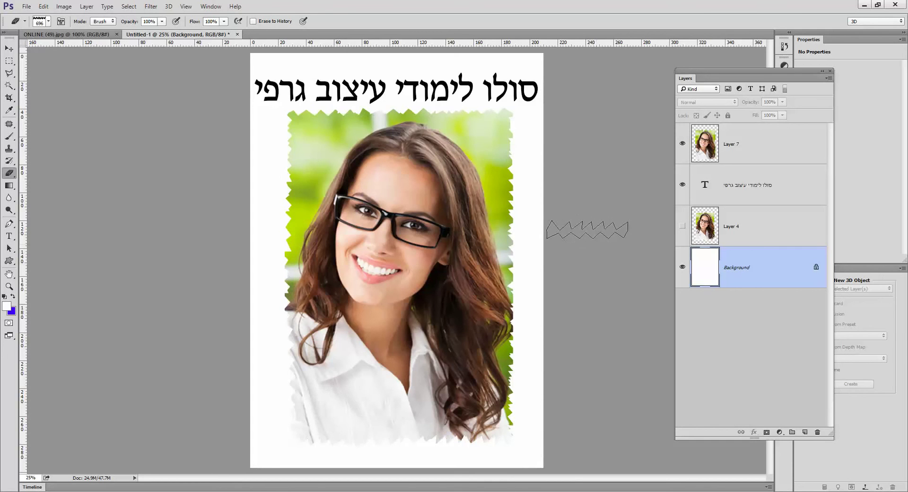
# - Add a Drop Shadow to Layer 7 with a distance of 20 px, a spread of 22% and an enlarged size
pyautogui.click(717, 226)
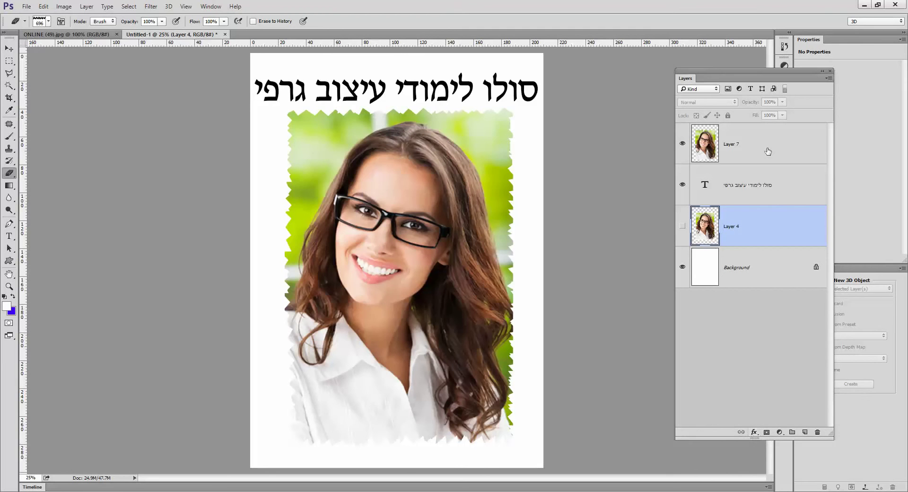
pyautogui.moveTo(726, 142); pyautogui.dragTo(724, 166)
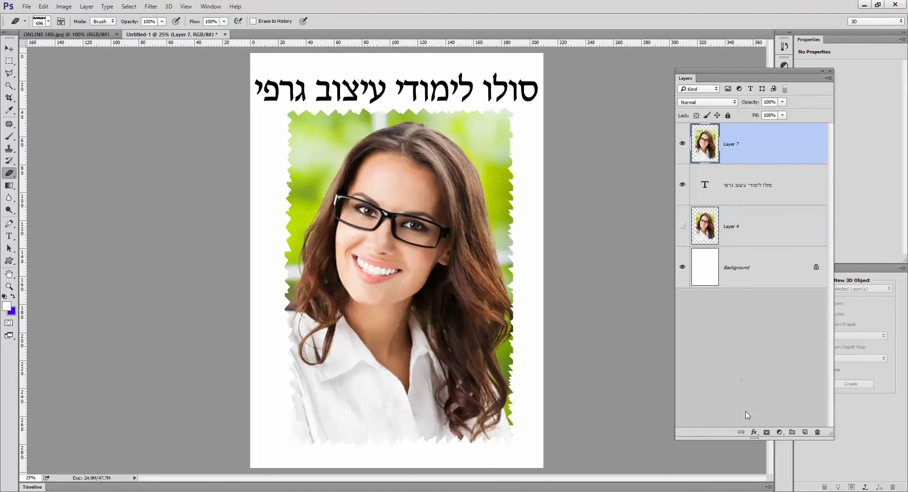
pyautogui.click(753, 432)
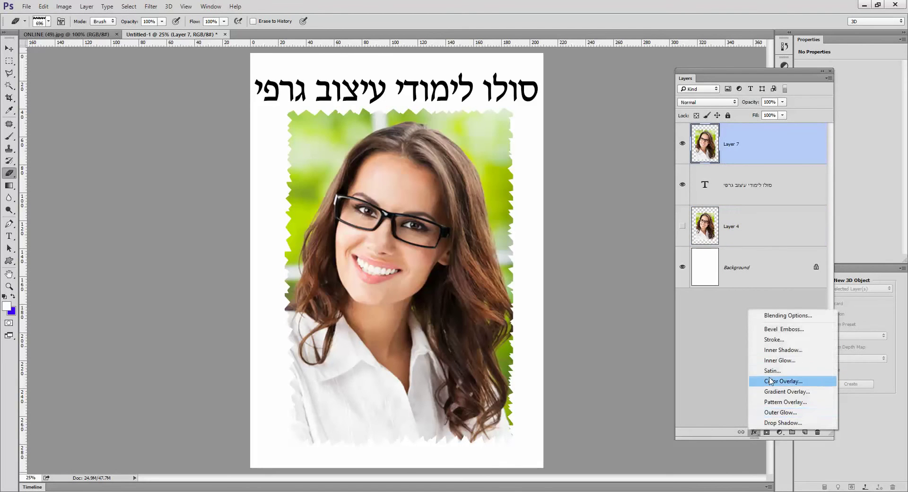
pyautogui.click(773, 423)
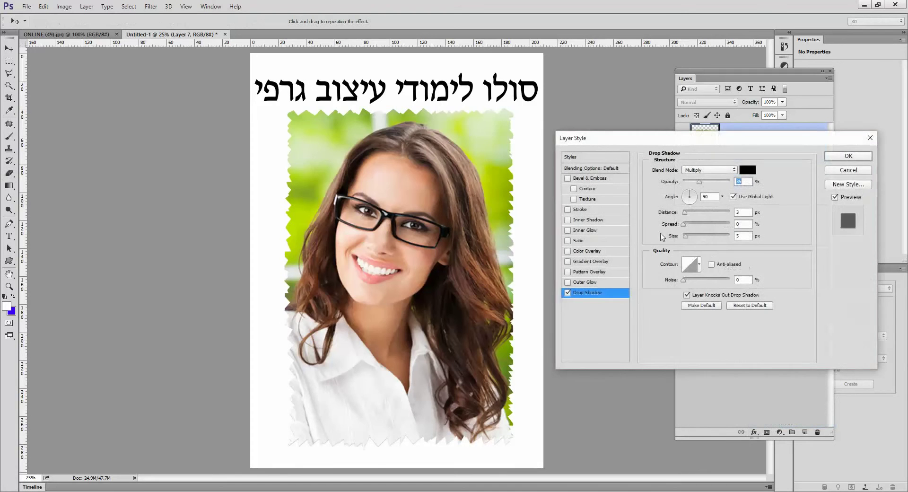
pyautogui.moveTo(632, 146); pyautogui.dragTo(614, 102)
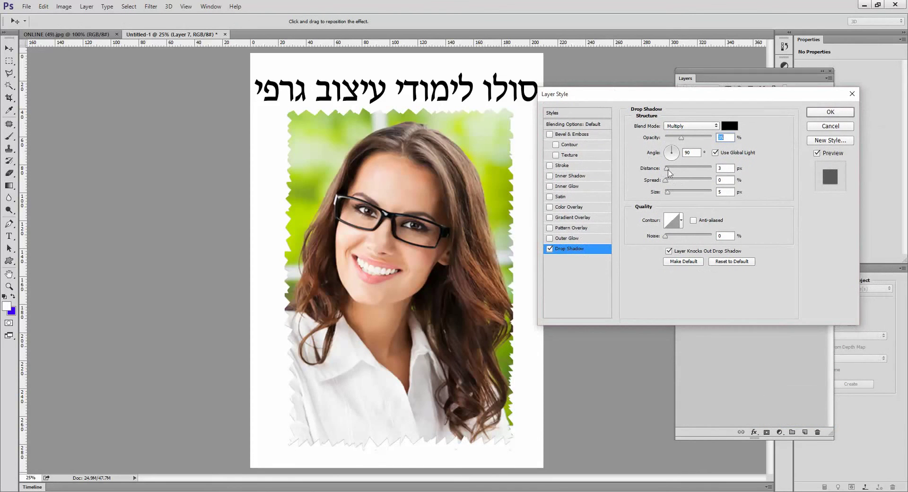
pyautogui.moveTo(669, 169); pyautogui.dragTo(682, 194)
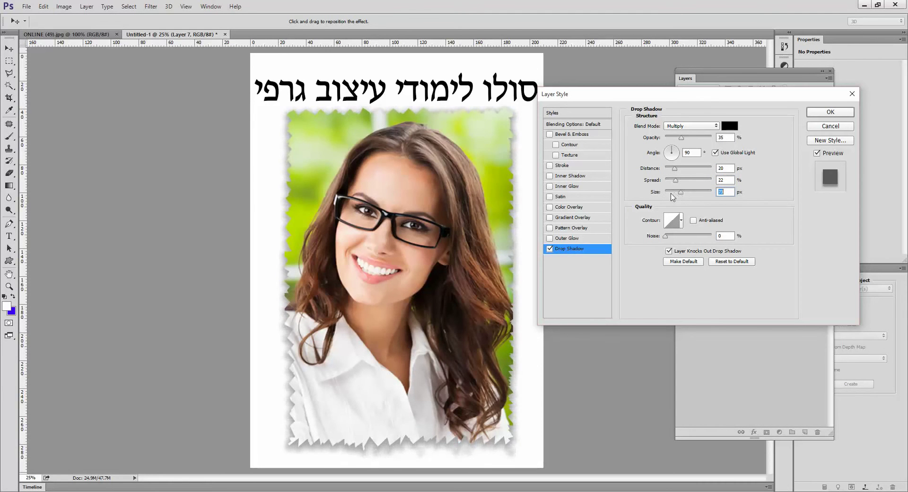
# - Add an inside Stroke of 10 px to Layer 7 and set its color to white (ffffff)
pyautogui.click(575, 166)
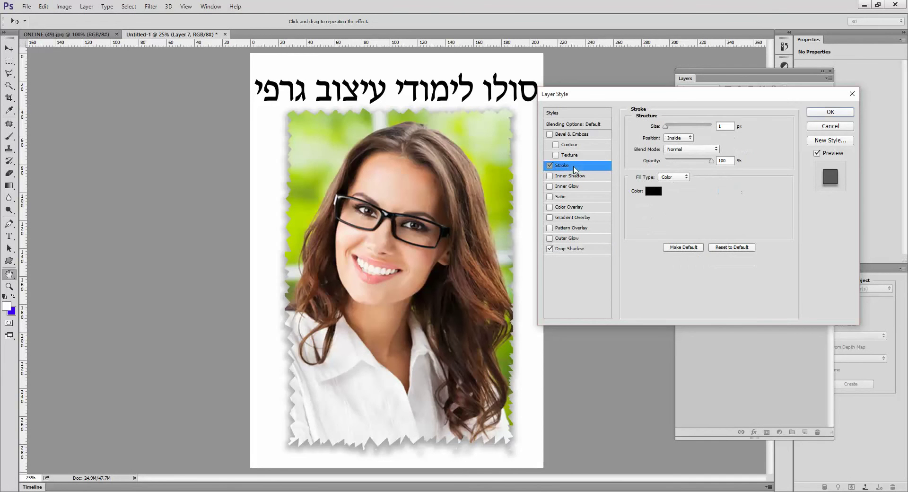
pyautogui.moveTo(669, 129); pyautogui.dragTo(671, 129)
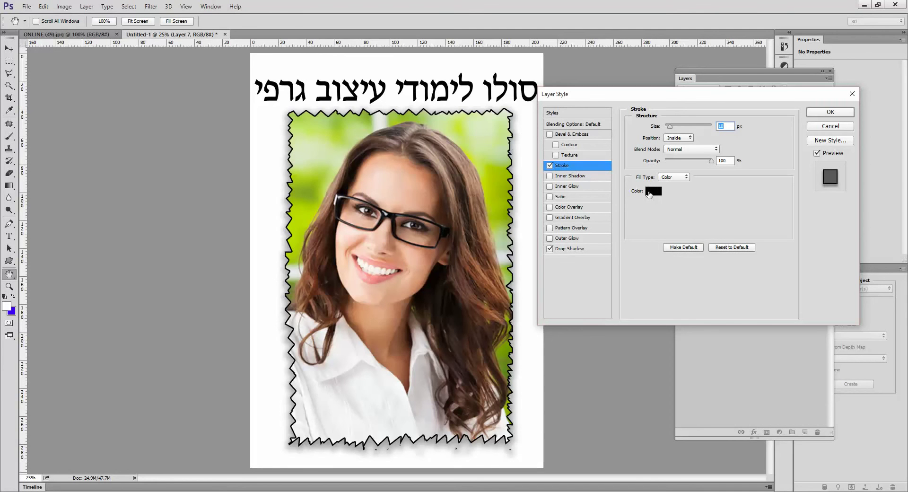
pyautogui.click(654, 194)
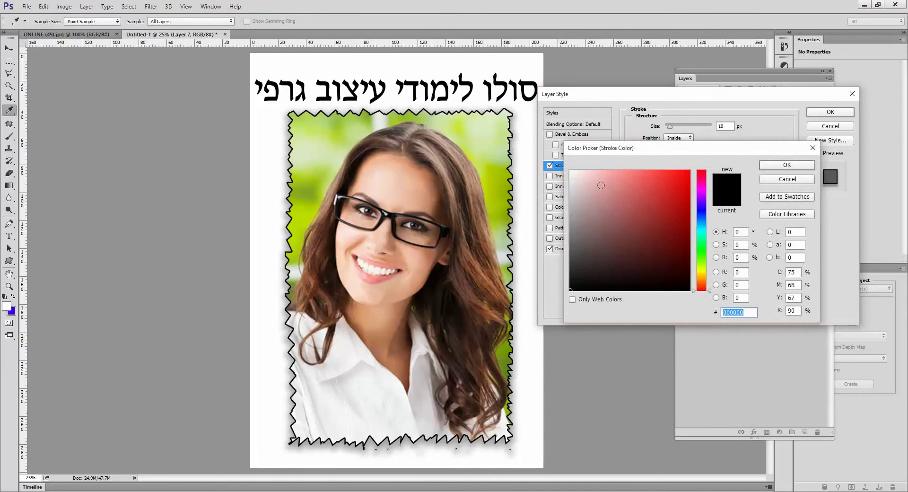
pyautogui.moveTo(586, 180); pyautogui.dragTo(567, 169)
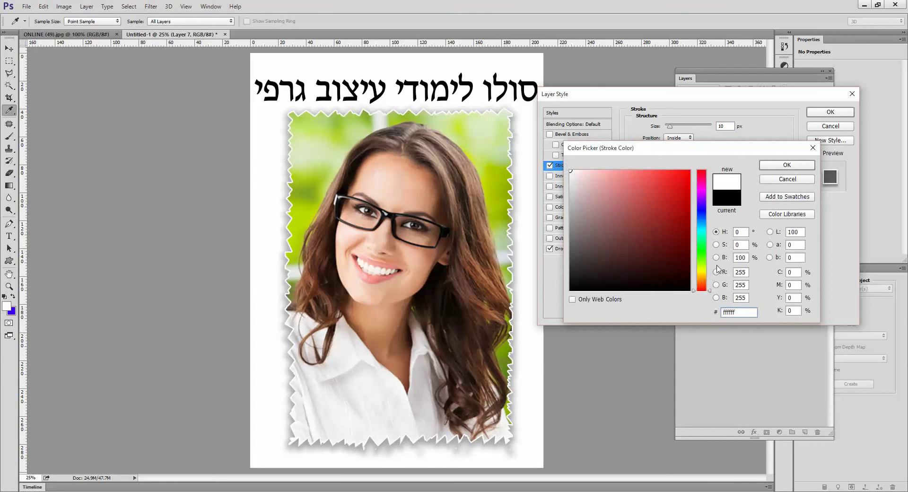
pyautogui.click(786, 165)
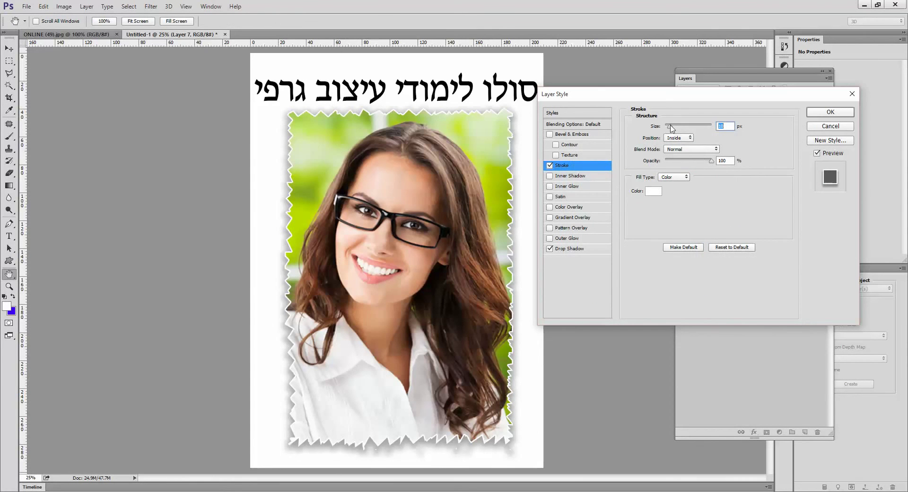
# - Try different sizes for the white stroke and settle on one slightly thinner than 10 px
pyautogui.press('Up')
pyautogui.press('Up')
pyautogui.press('Up')
pyautogui.press('Down')
pyautogui.press('Down')
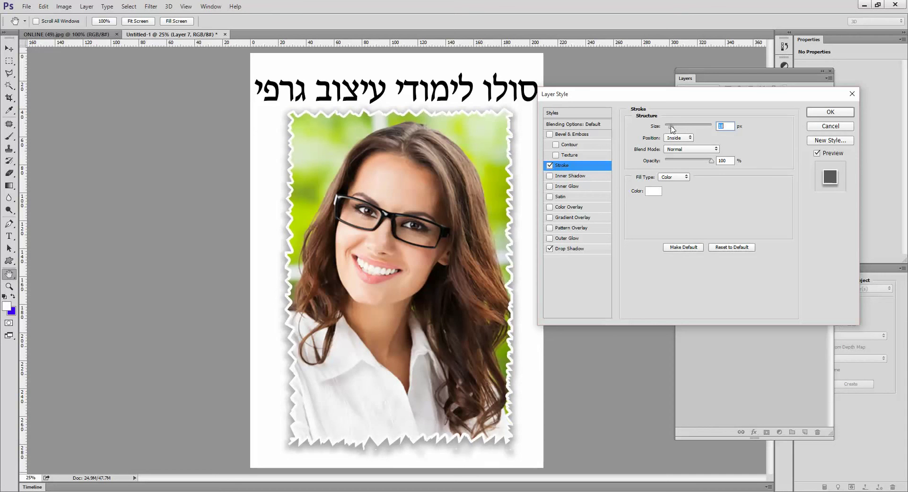
pyautogui.moveTo(672, 127)
pyautogui.mouseDown()
pyautogui.moveTo(695, 127)
pyautogui.moveTo(670, 130)
pyautogui.mouseUp()
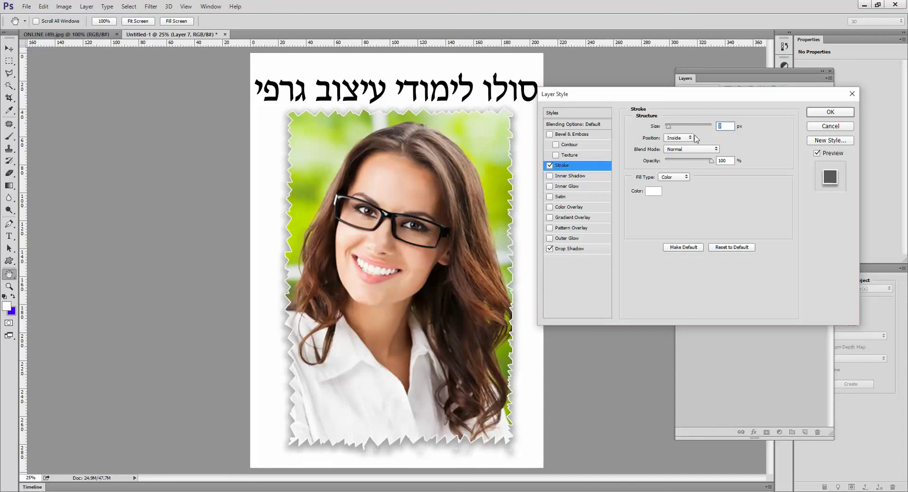
# - Accept the stroke settings and remove the Stroke and Drop Shadow effects from Layer 7
pyautogui.click(845, 115)
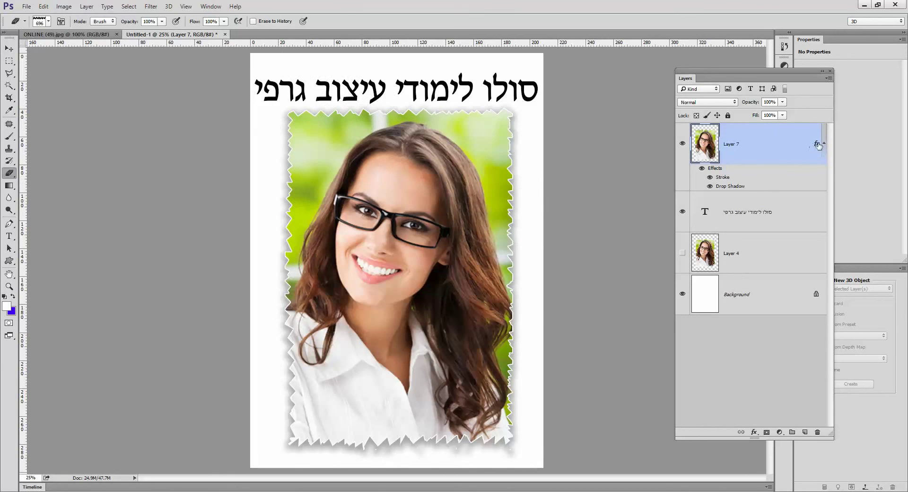
pyautogui.moveTo(816, 146)
pyautogui.mouseDown()
pyautogui.moveTo(801, 213)
pyautogui.moveTo(818, 432)
pyautogui.mouseUp()
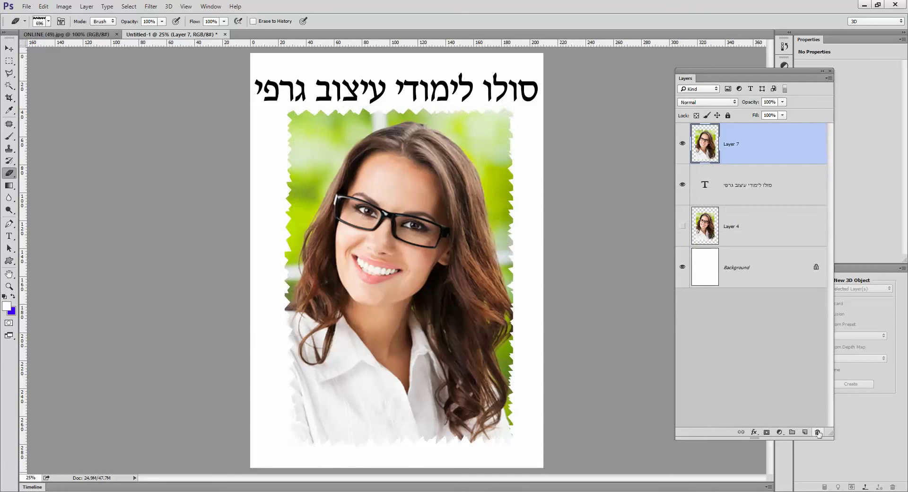
# - Load the outline of Layer 7 as a selection and feather it with a radius of 20 pixels
pyautogui.keyDown('ctrl'); pyautogui.click(704, 143); pyautogui.keyUp('ctrl')
pyautogui.click(129, 8)
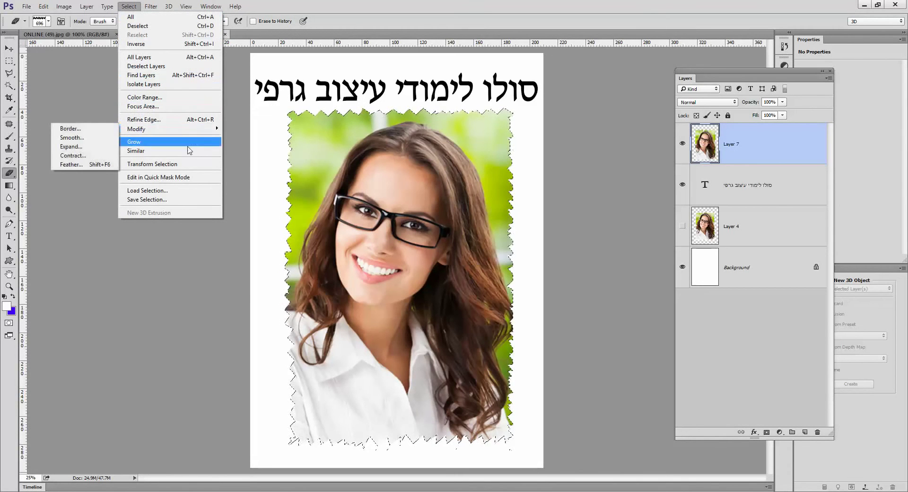
pyautogui.click(71, 165)
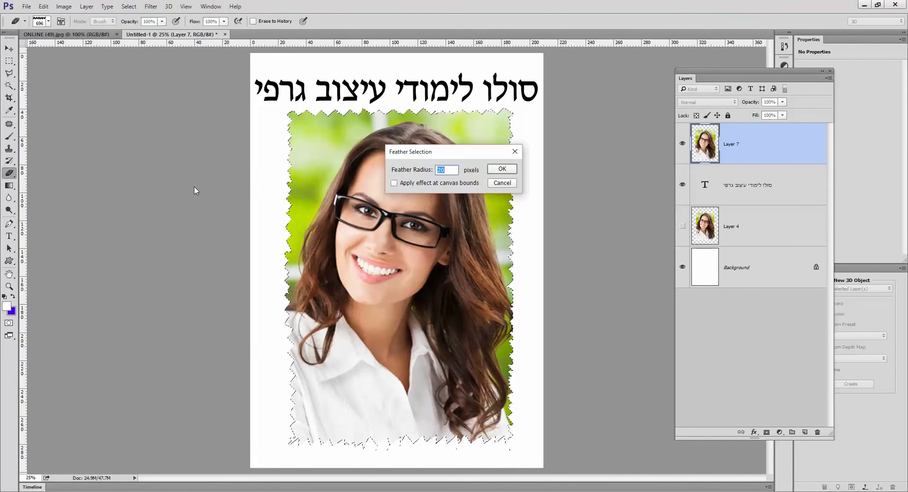
pyautogui.press('Return')
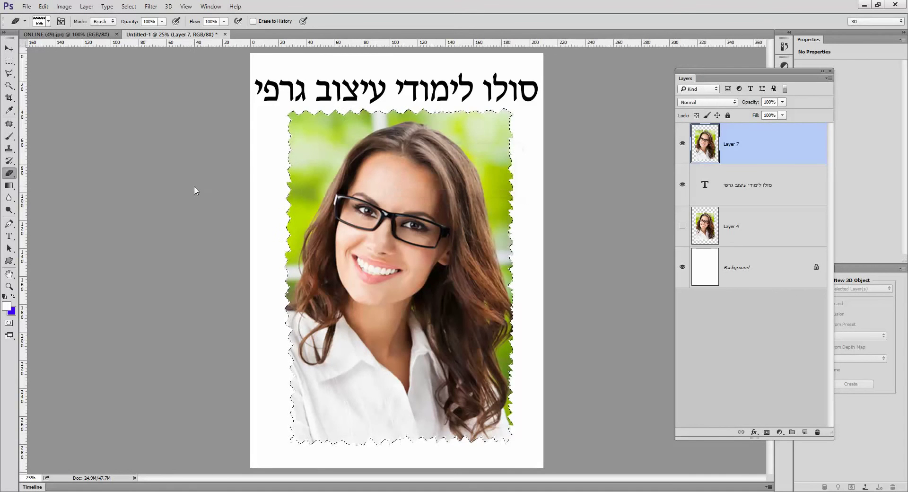
# - Create a new layer above Layer 7 and fill the feathered selection with black in Normal mode at 100% opacity
pyautogui.click(804, 432)
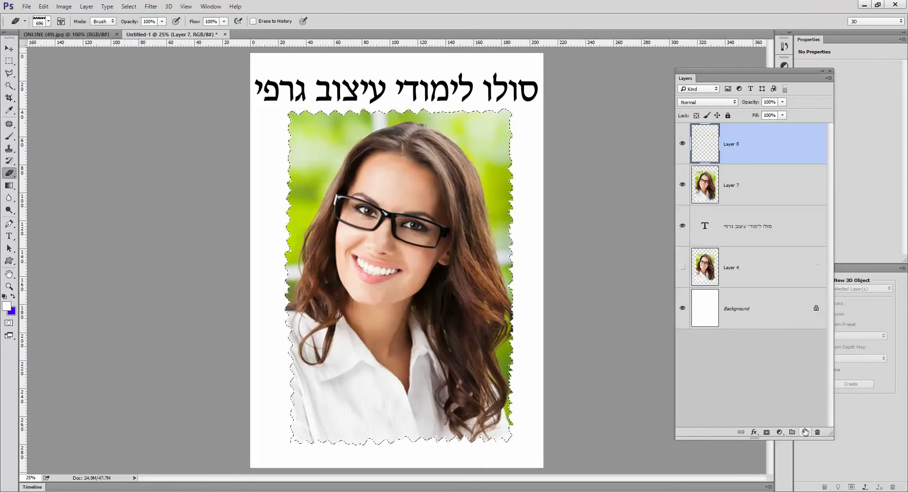
pyautogui.click(43, 6)
pyautogui.click(56, 142)
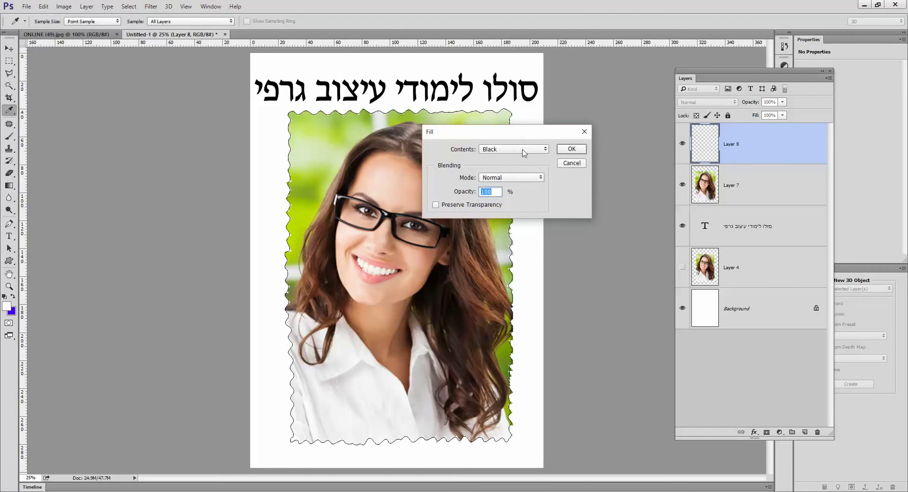
pyautogui.click(572, 149)
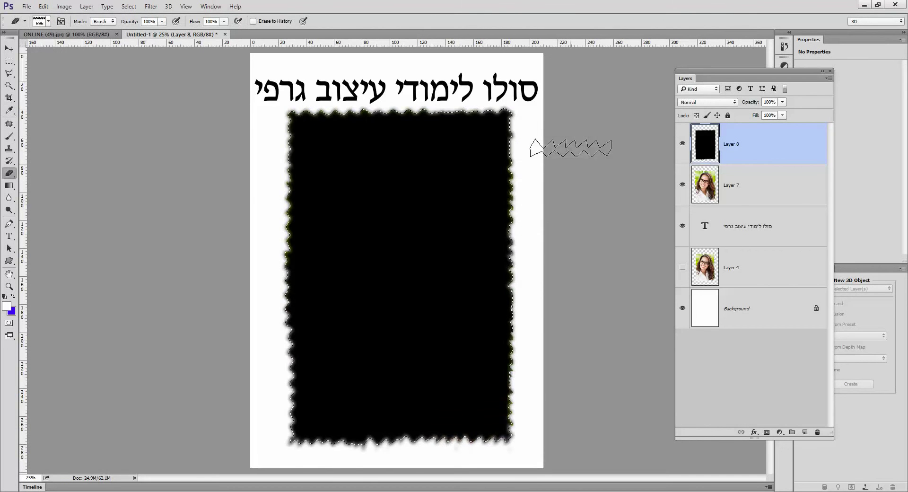
# - Deselect the feathered outline and move Layer 7 above the black-filled Layer 8
pyautogui.click(127, 6)
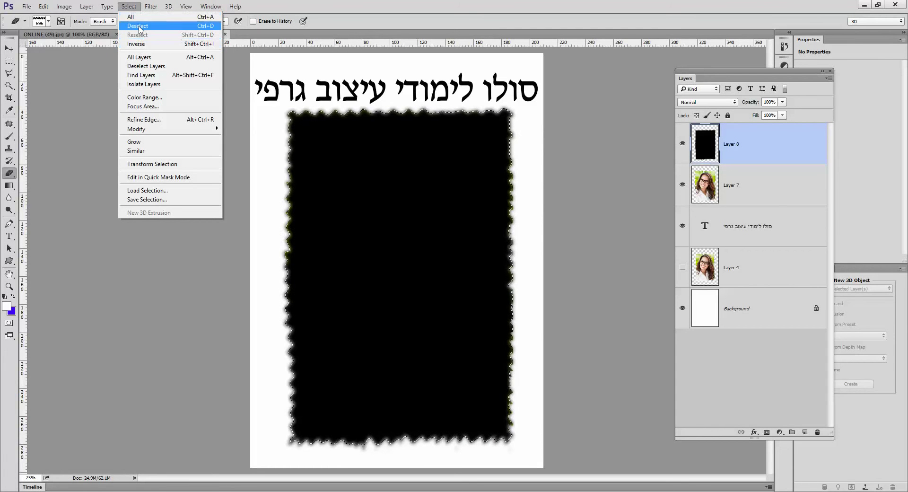
pyautogui.click(138, 26)
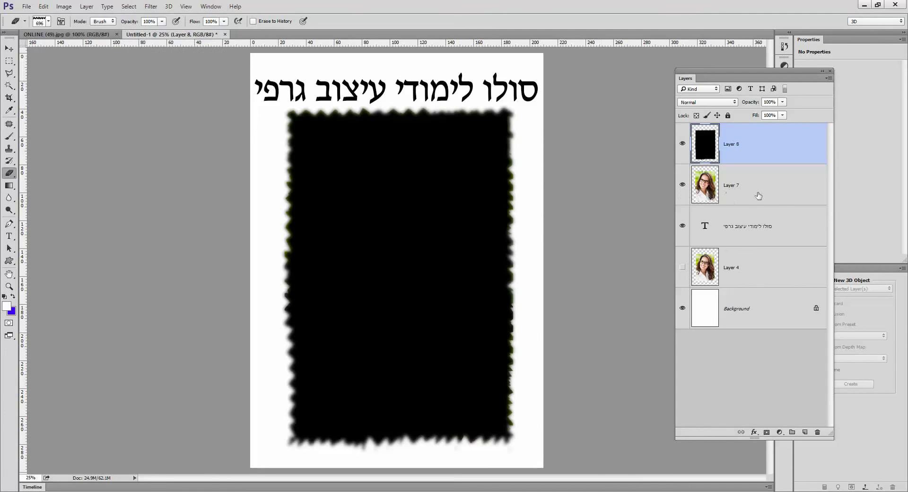
pyautogui.moveTo(743, 201); pyautogui.dragTo(738, 134)
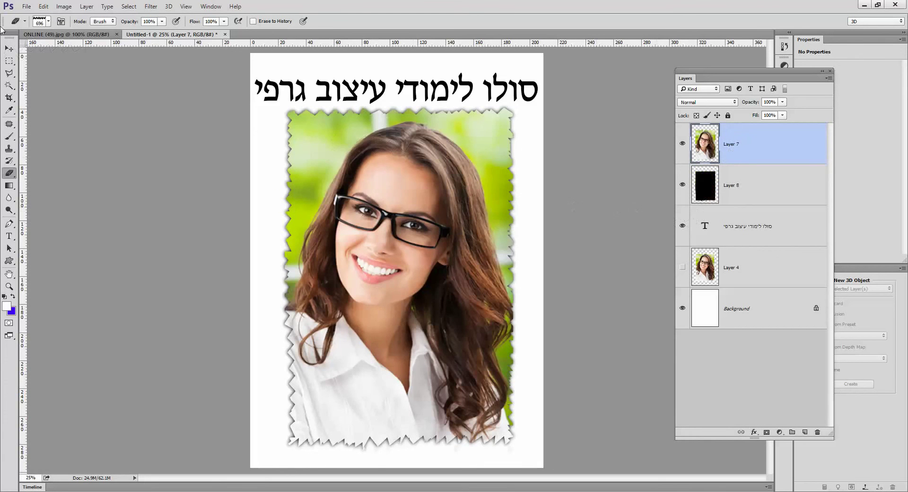
# - Shift the photo on Layer 7 slightly to the right and down with the Move tool, offsetting it from the black shadow layer
pyautogui.click(9, 48)
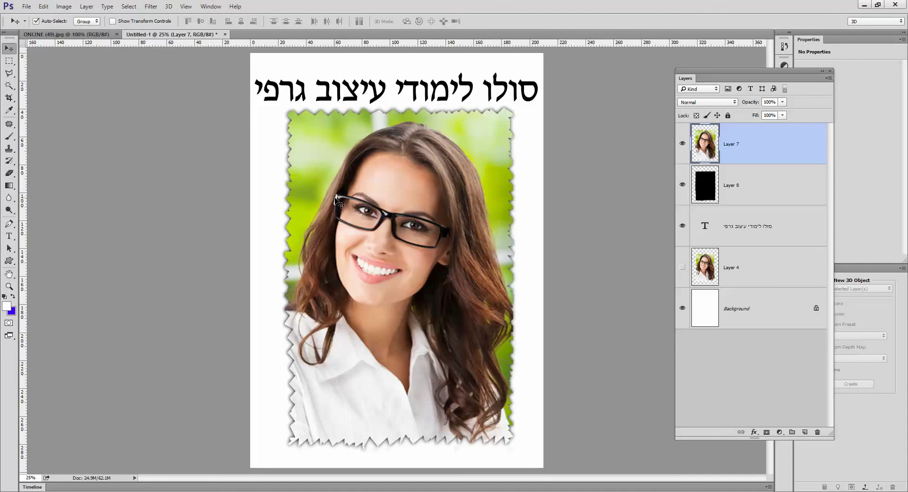
pyautogui.moveTo(337, 201); pyautogui.dragTo(337, 202)
pyautogui.press('Right')
pyautogui.press('Right')
pyautogui.press('Right')
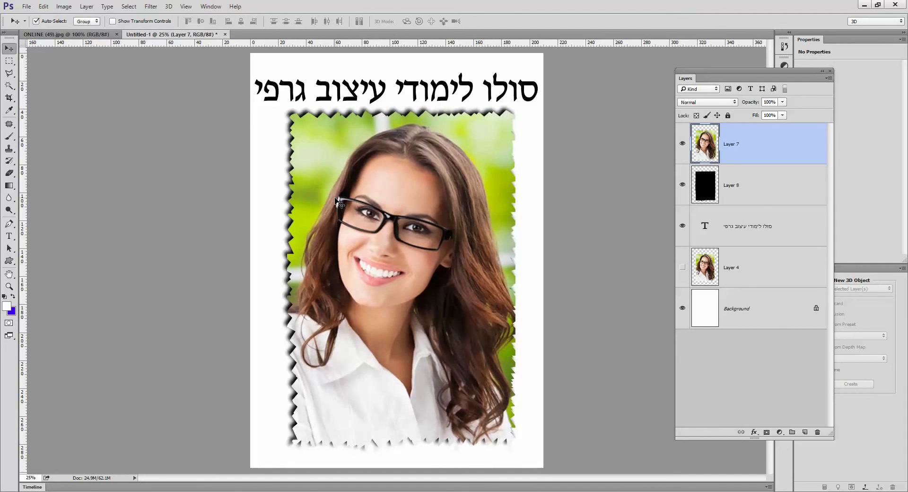
pyautogui.press('Left')
pyautogui.press('Left')
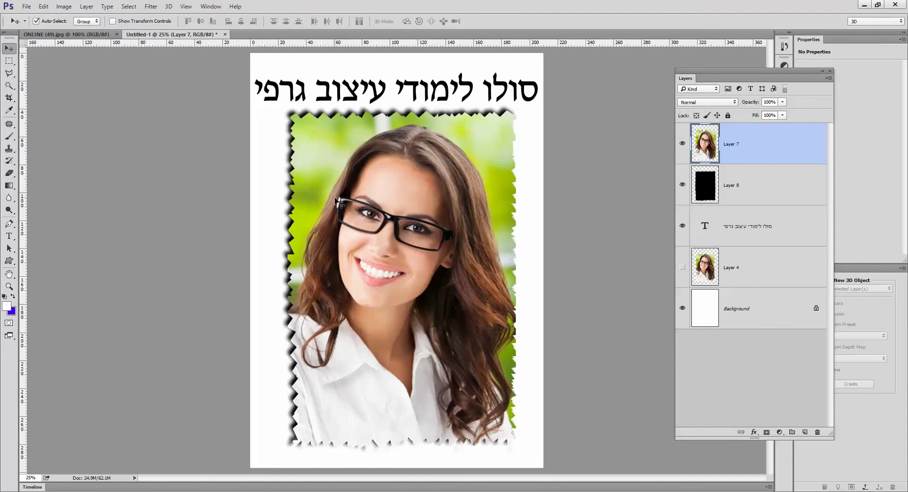